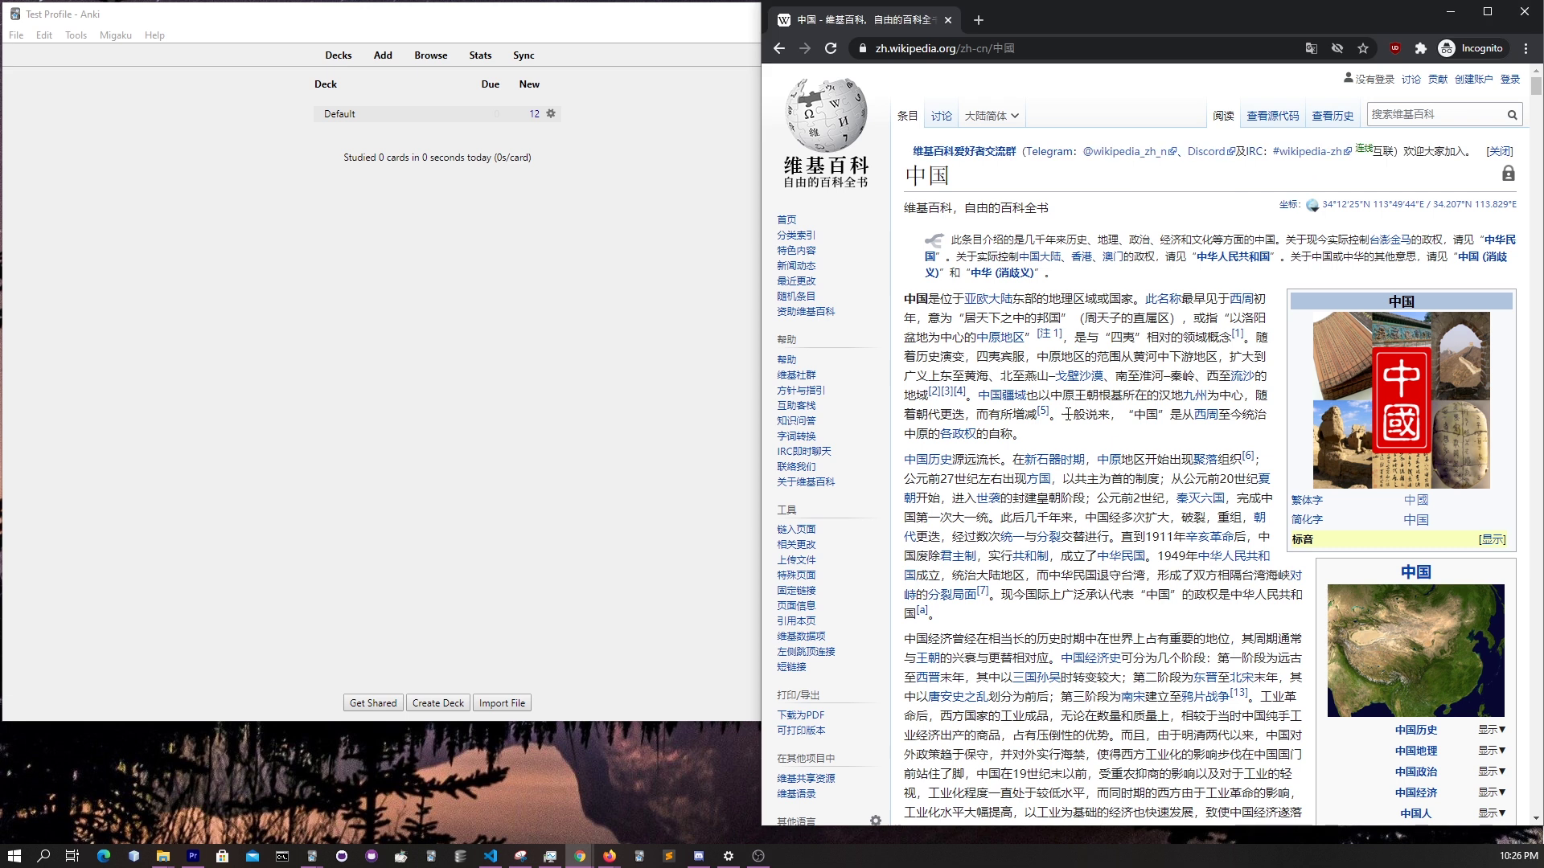
# - Select the Wikipedia sentence, then bring up a new card's Choose Note Type list
pyautogui.moveTo(1063, 414); pyautogui.dragTo(1028, 442)
pyautogui.hotkey('ctrl', 'c')
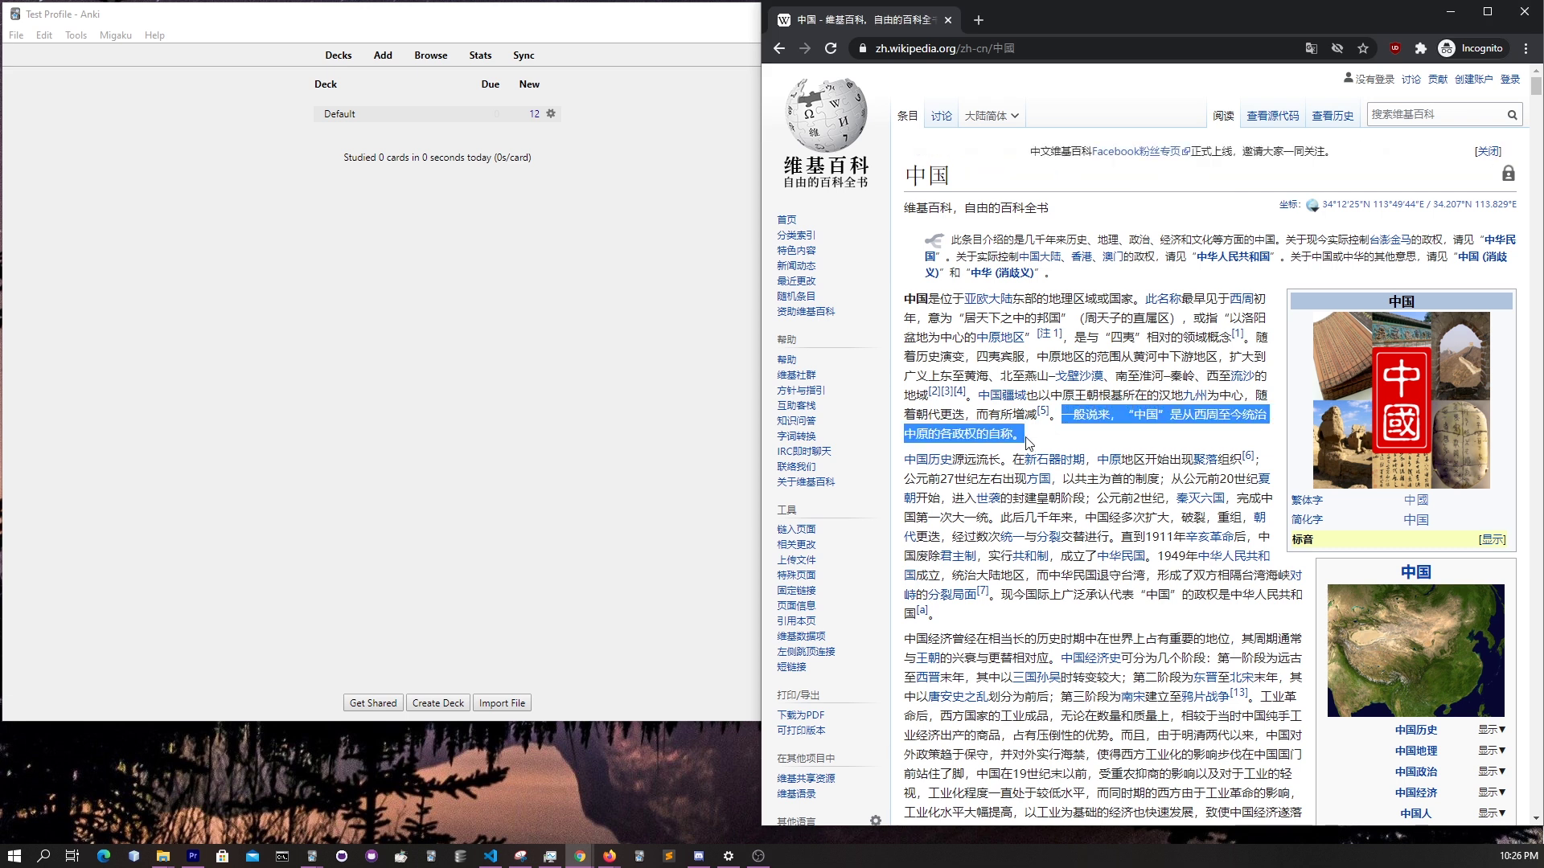
pyautogui.click(382, 54)
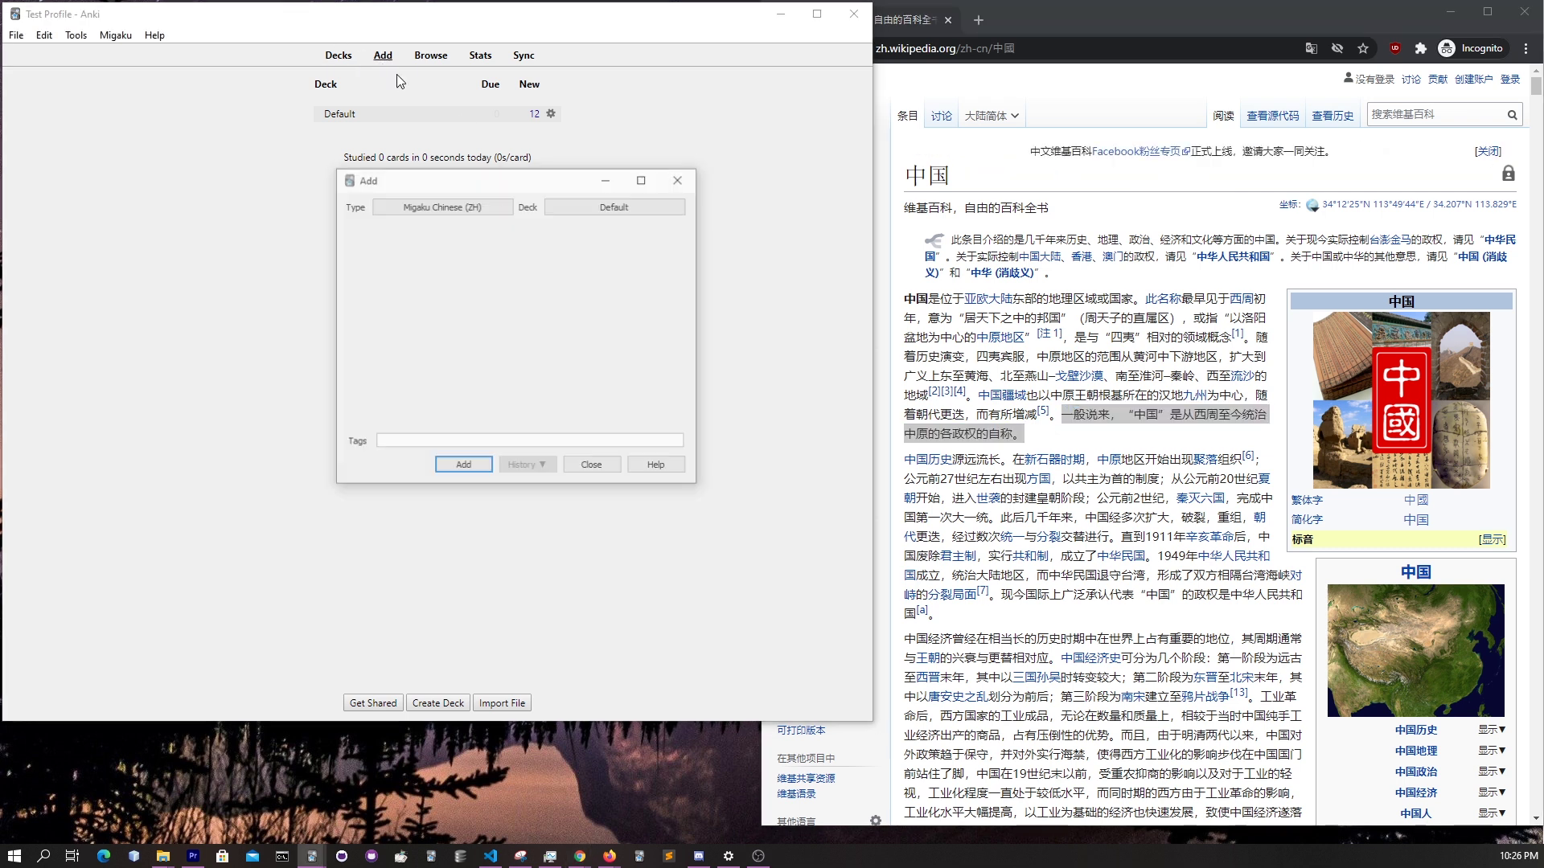
pyautogui.click(457, 209)
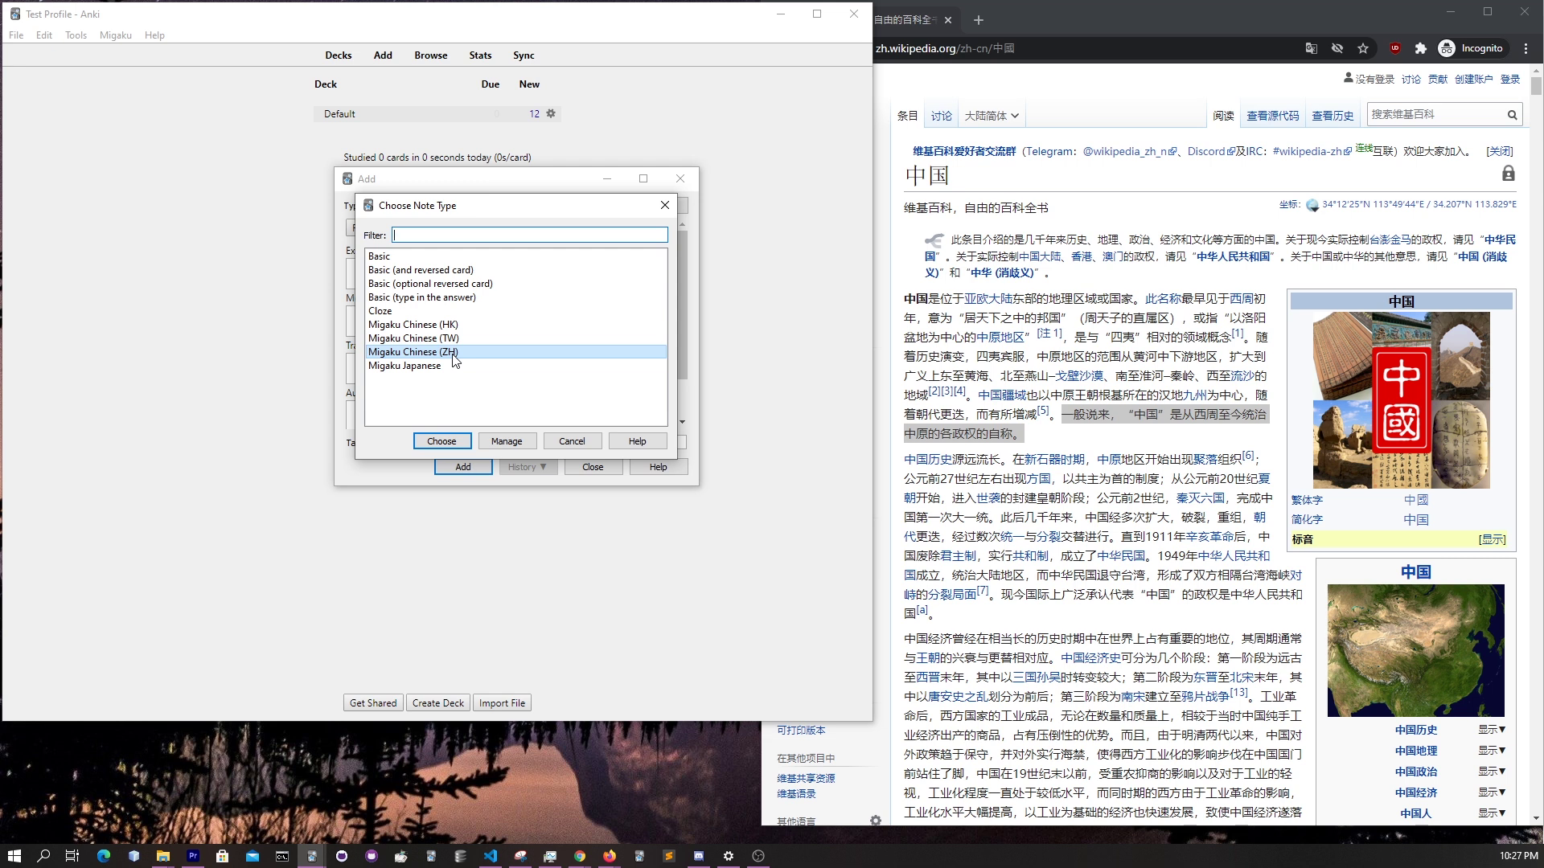
# - Create a Migaku Chinese (ZH) note from the pasted 一般说来 sentence with pinyin and Traditional version
pyautogui.click(441, 441)
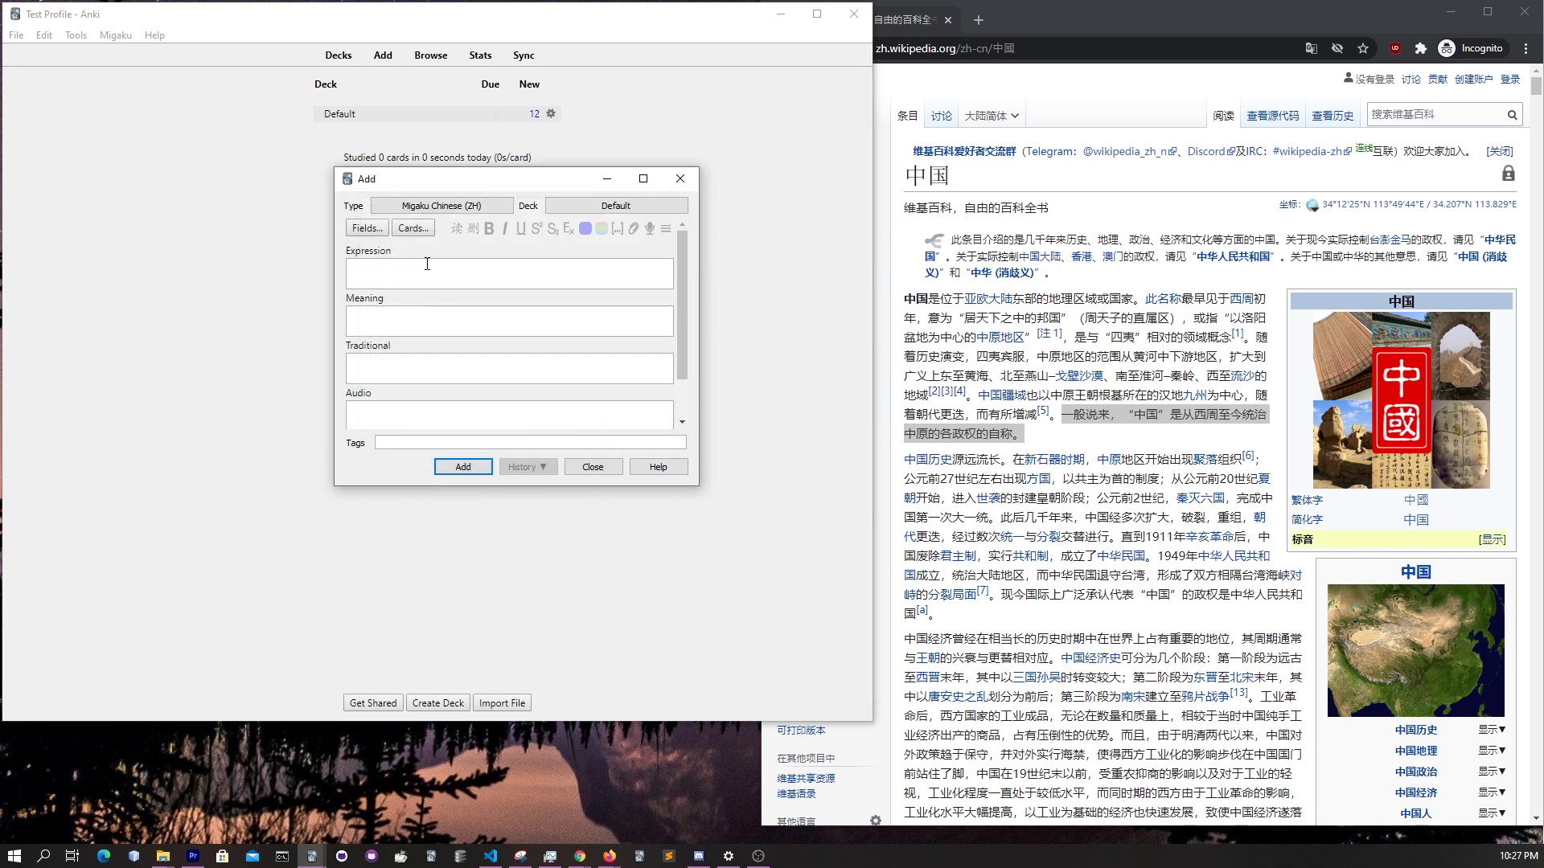
pyautogui.hotkey('ctrl', 'v')
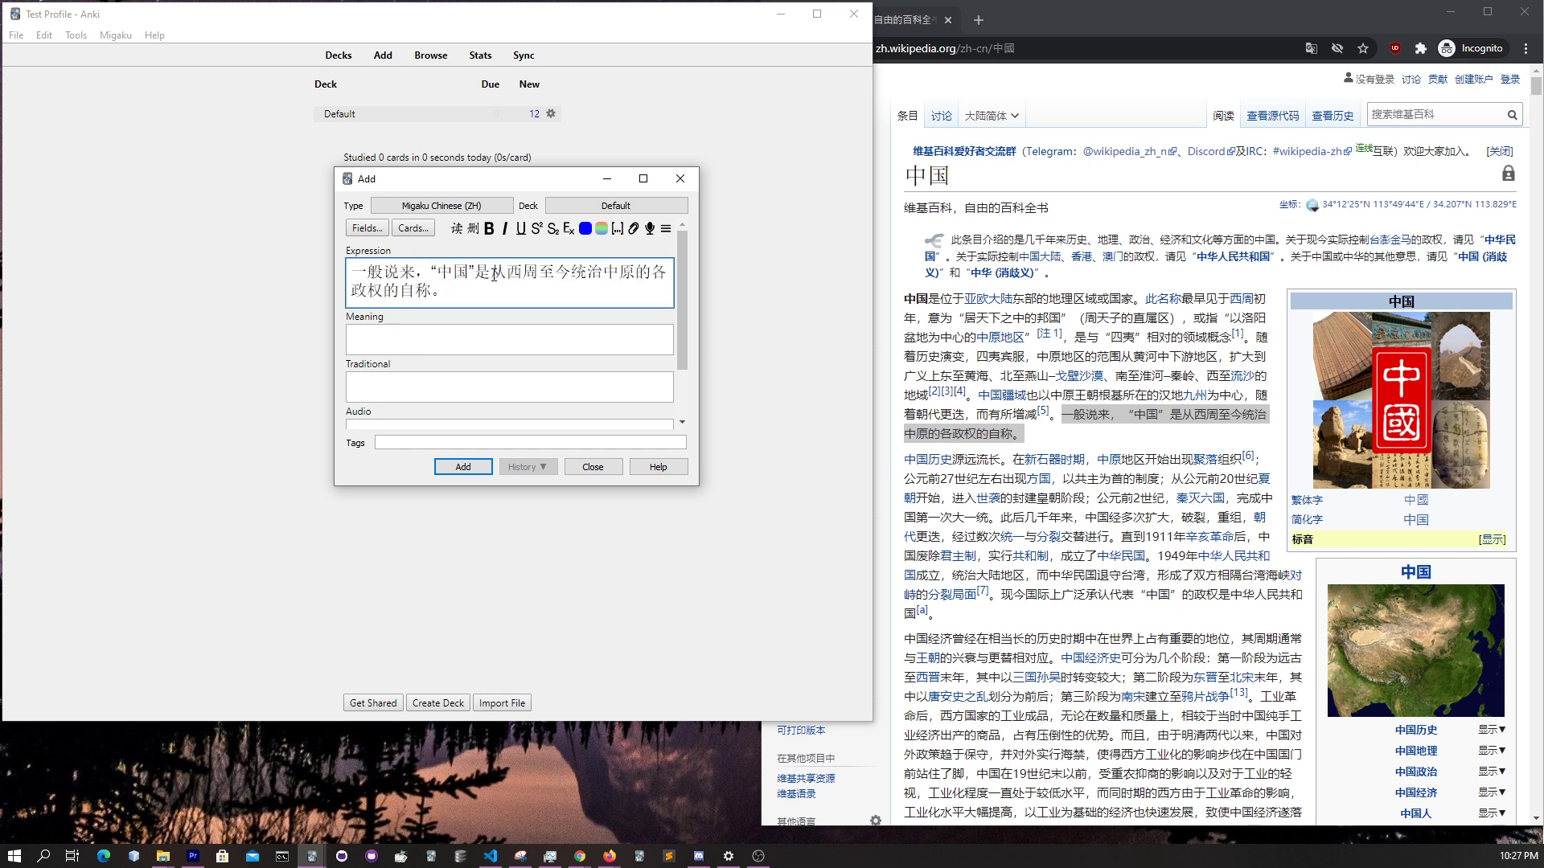
pyautogui.click(459, 233)
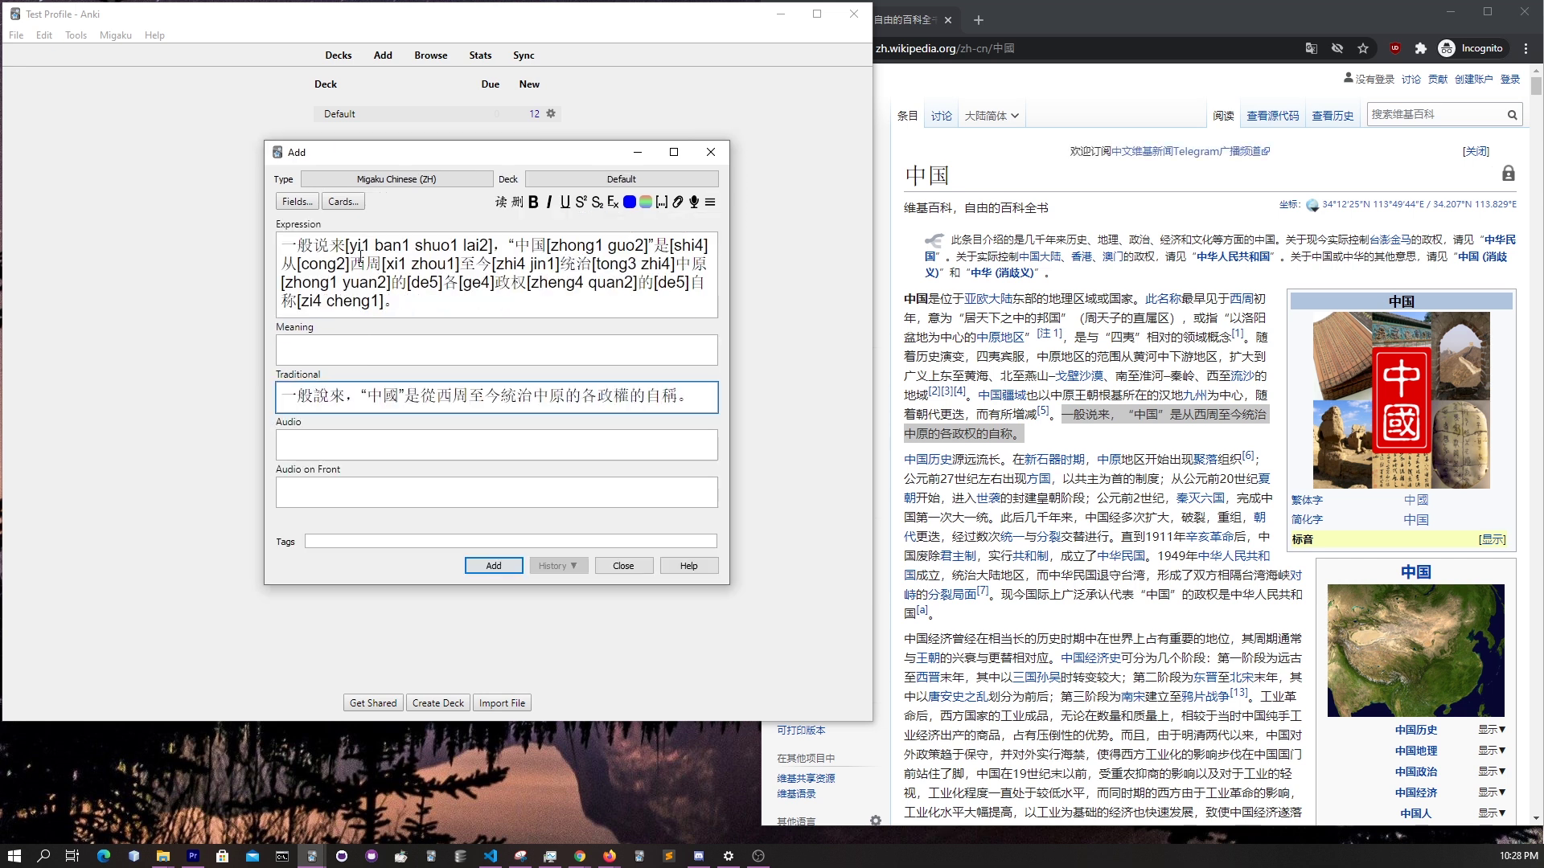
pyautogui.moveTo(701, 395); pyautogui.dragTo(225, 389)
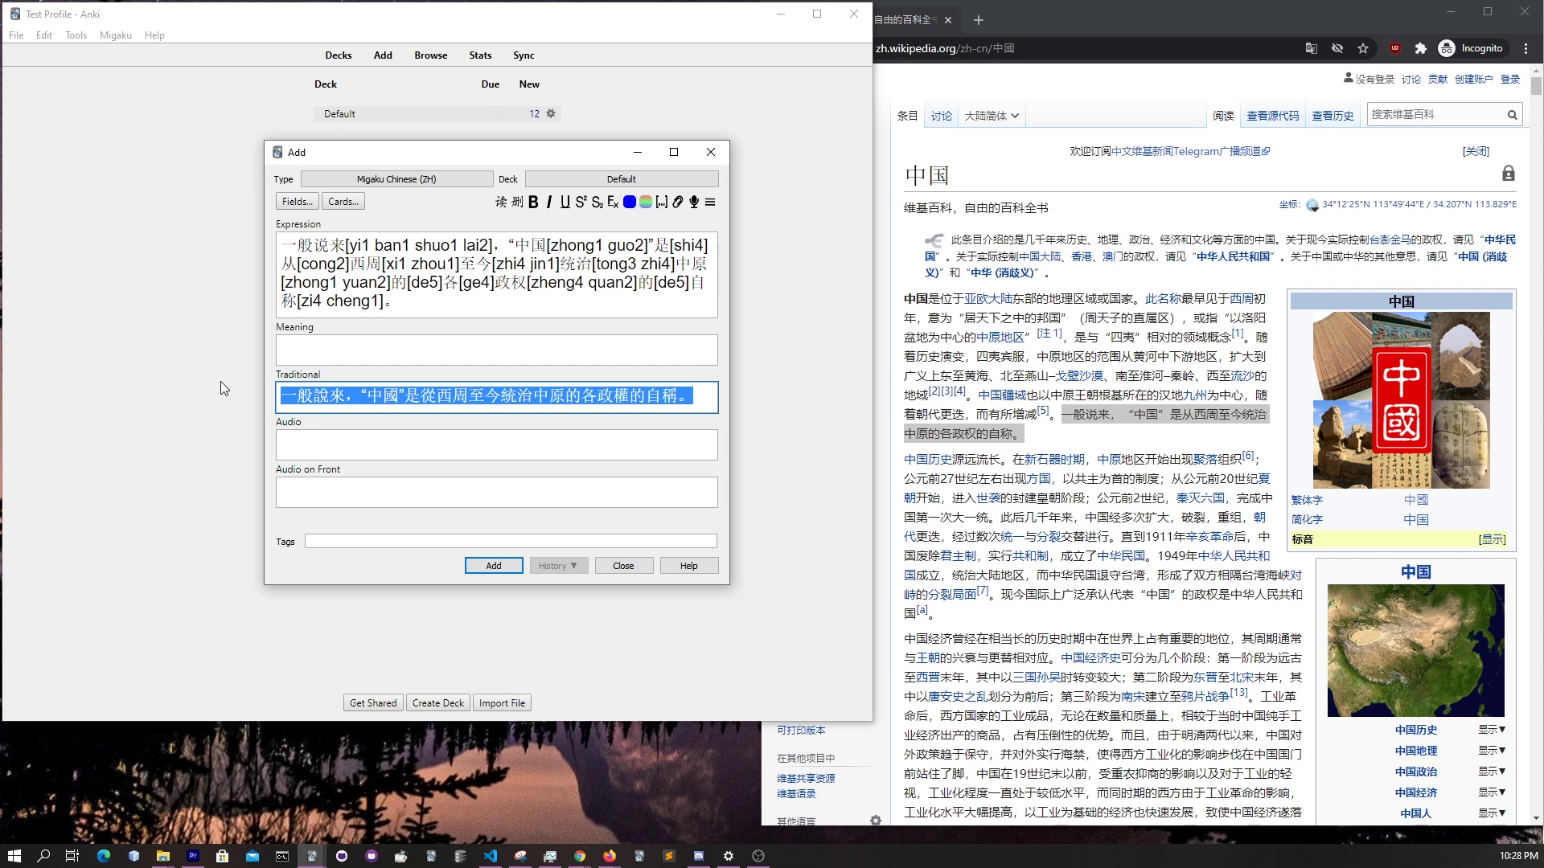
pyautogui.click(367, 386)
# - Add the card and preview it from the whole collection in Browse, showing its back
pyautogui.click(498, 567)
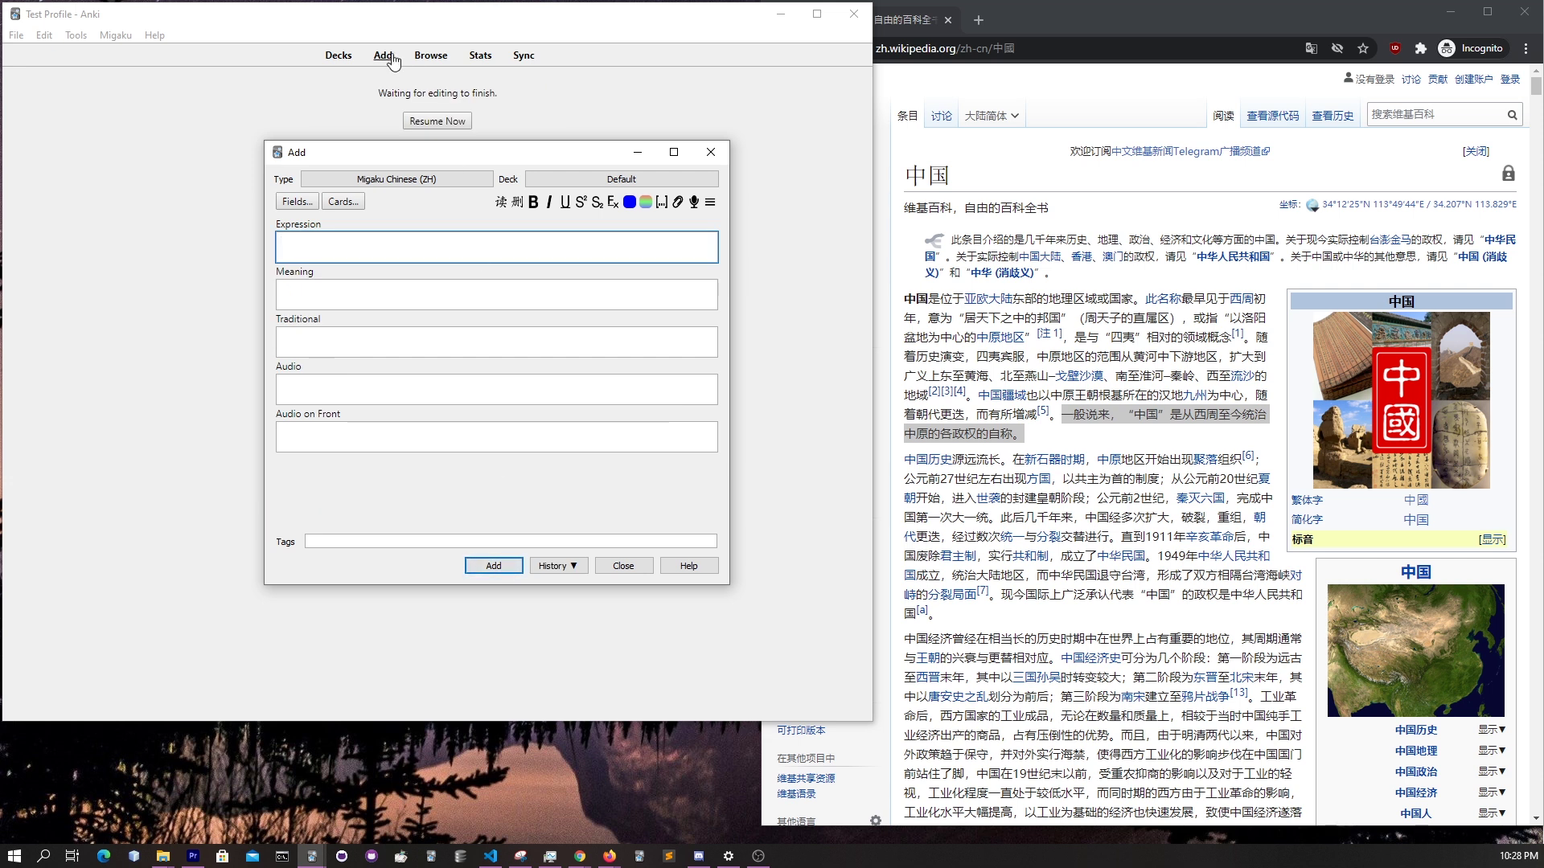
pyautogui.click(430, 56)
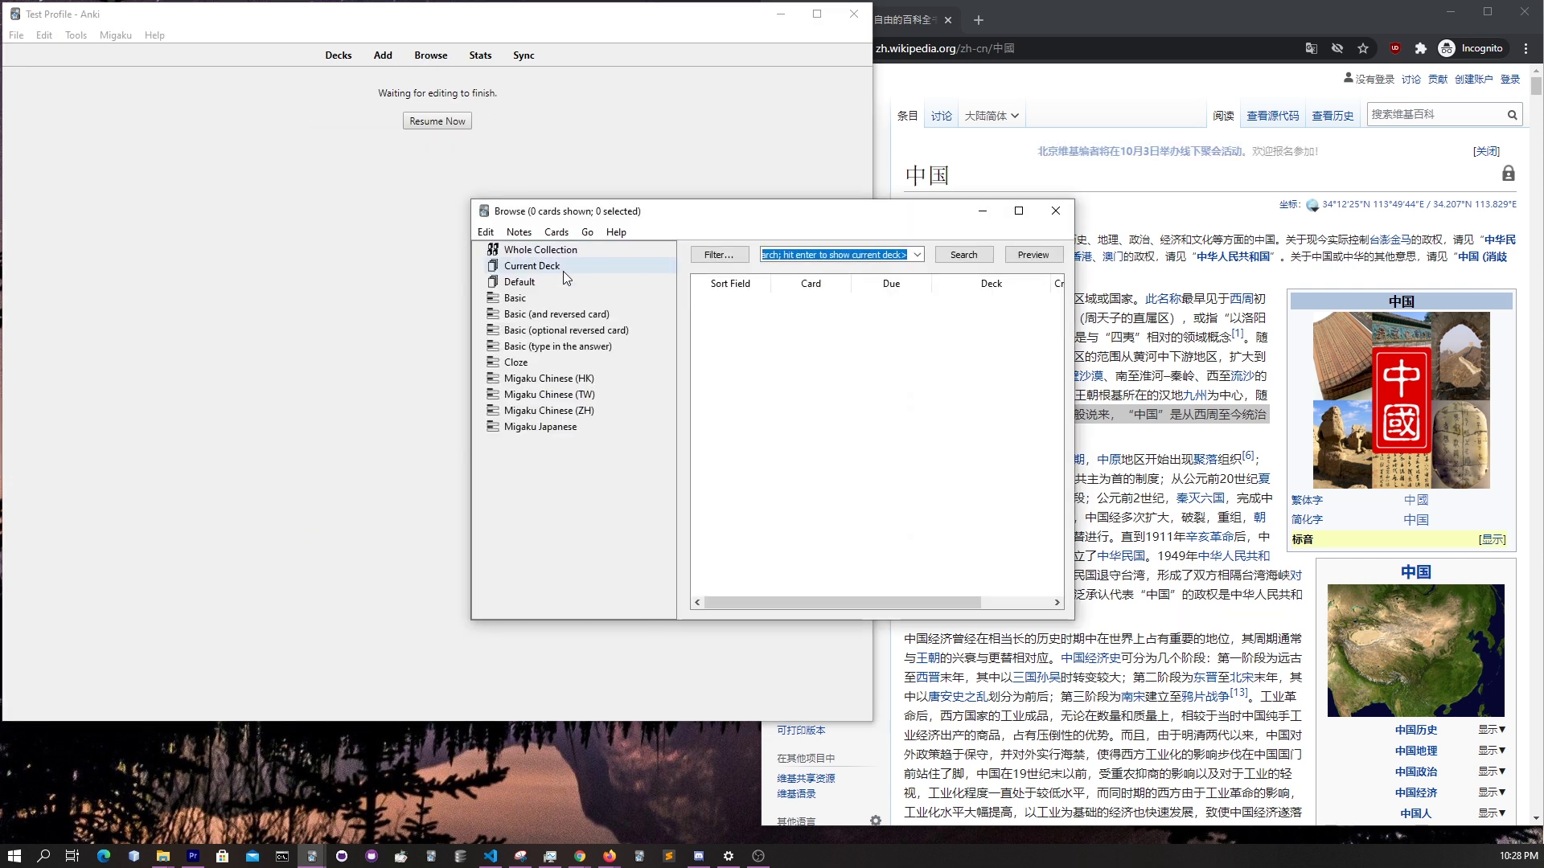
pyautogui.click(544, 256)
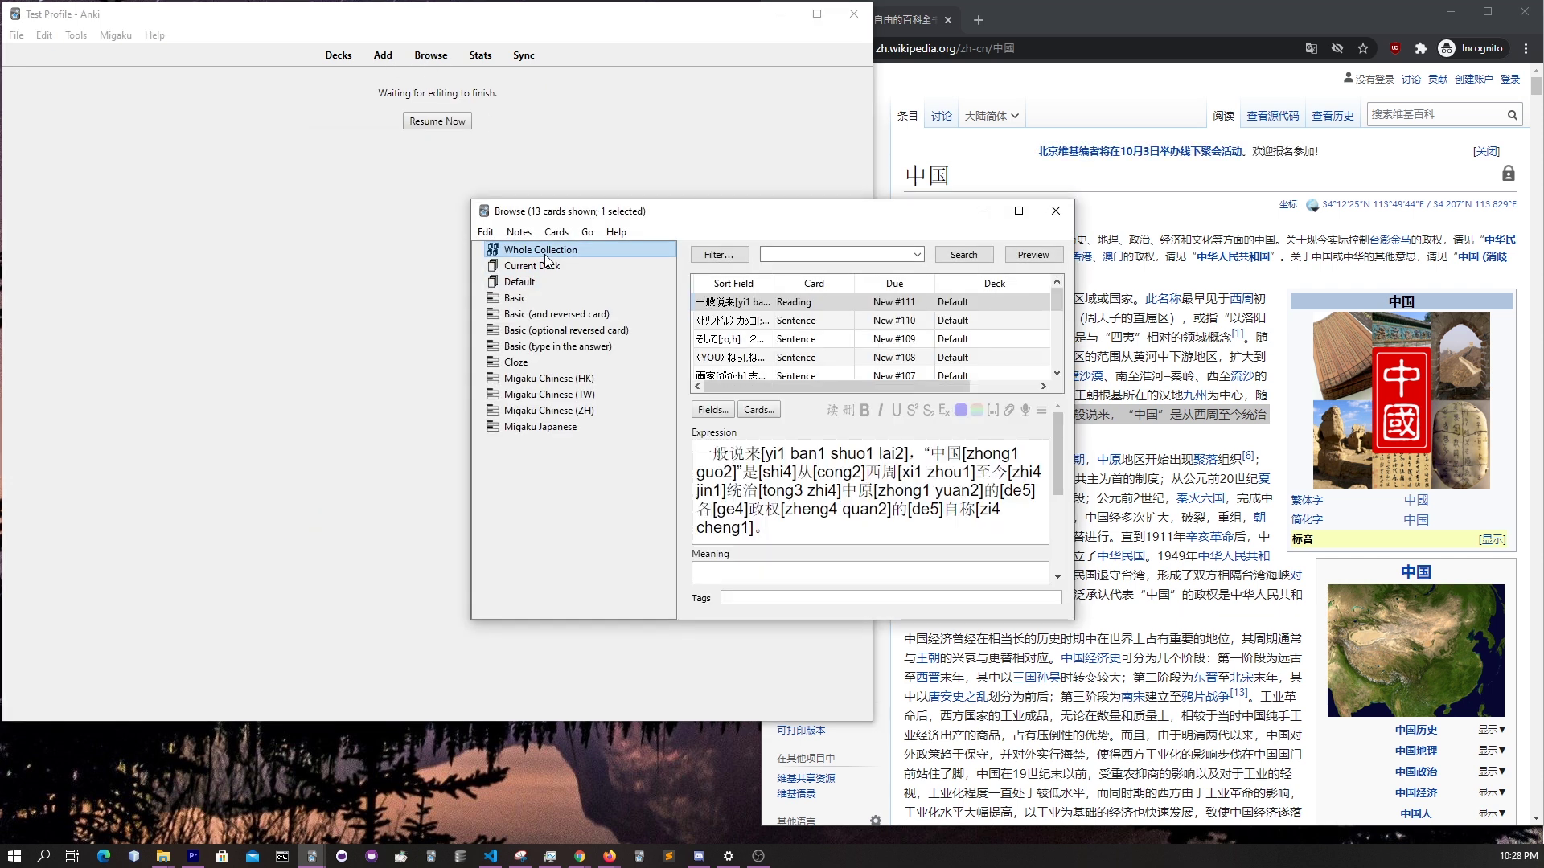
pyautogui.click(1033, 255)
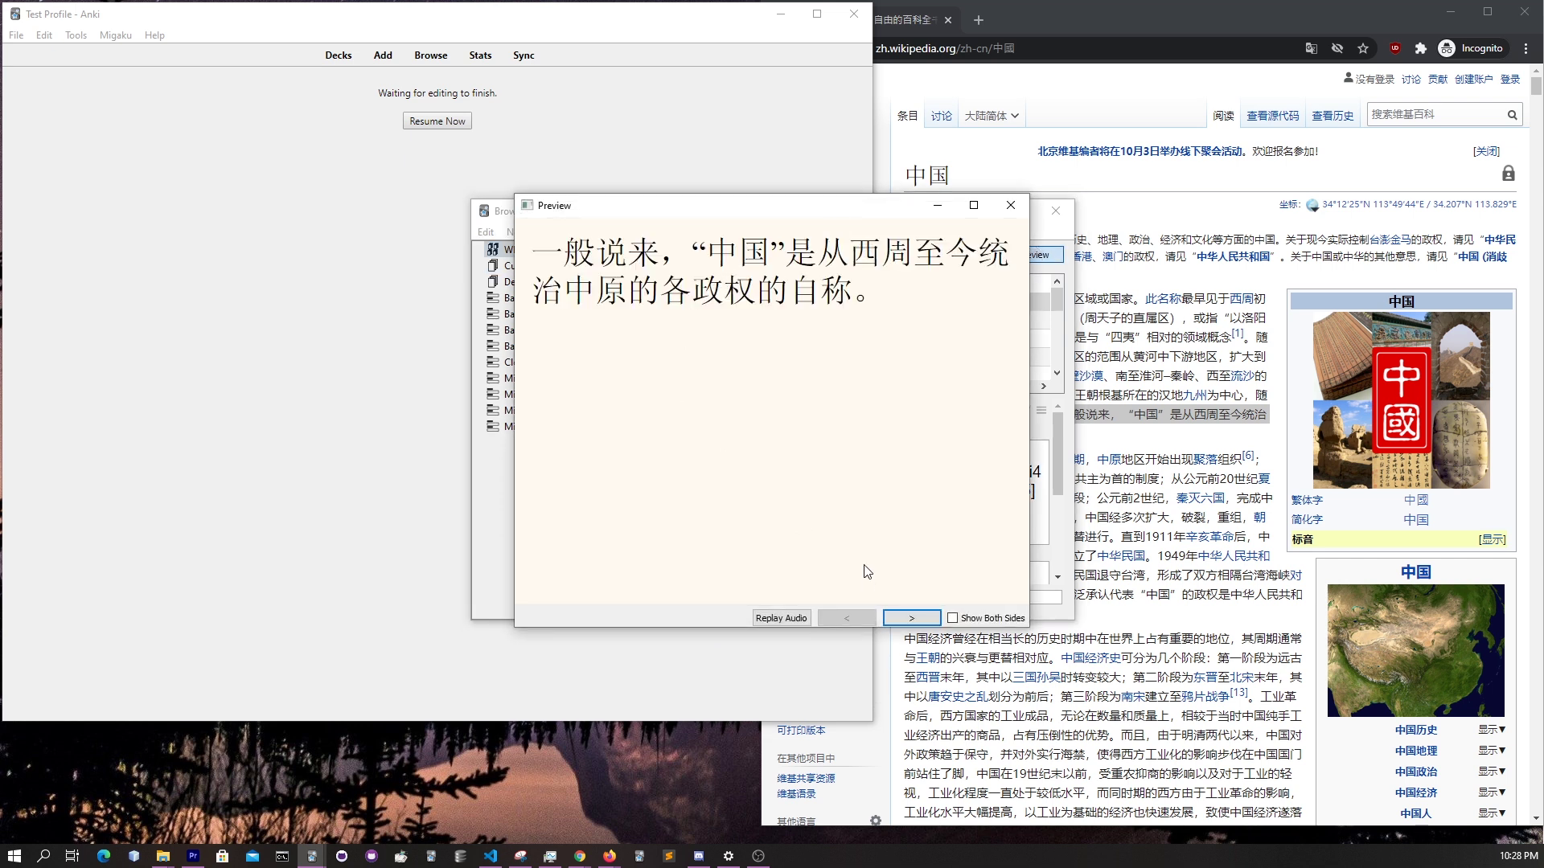
pyautogui.moveTo(537, 249); pyautogui.dragTo(872, 296)
pyautogui.click(906, 507)
pyautogui.click(911, 618)
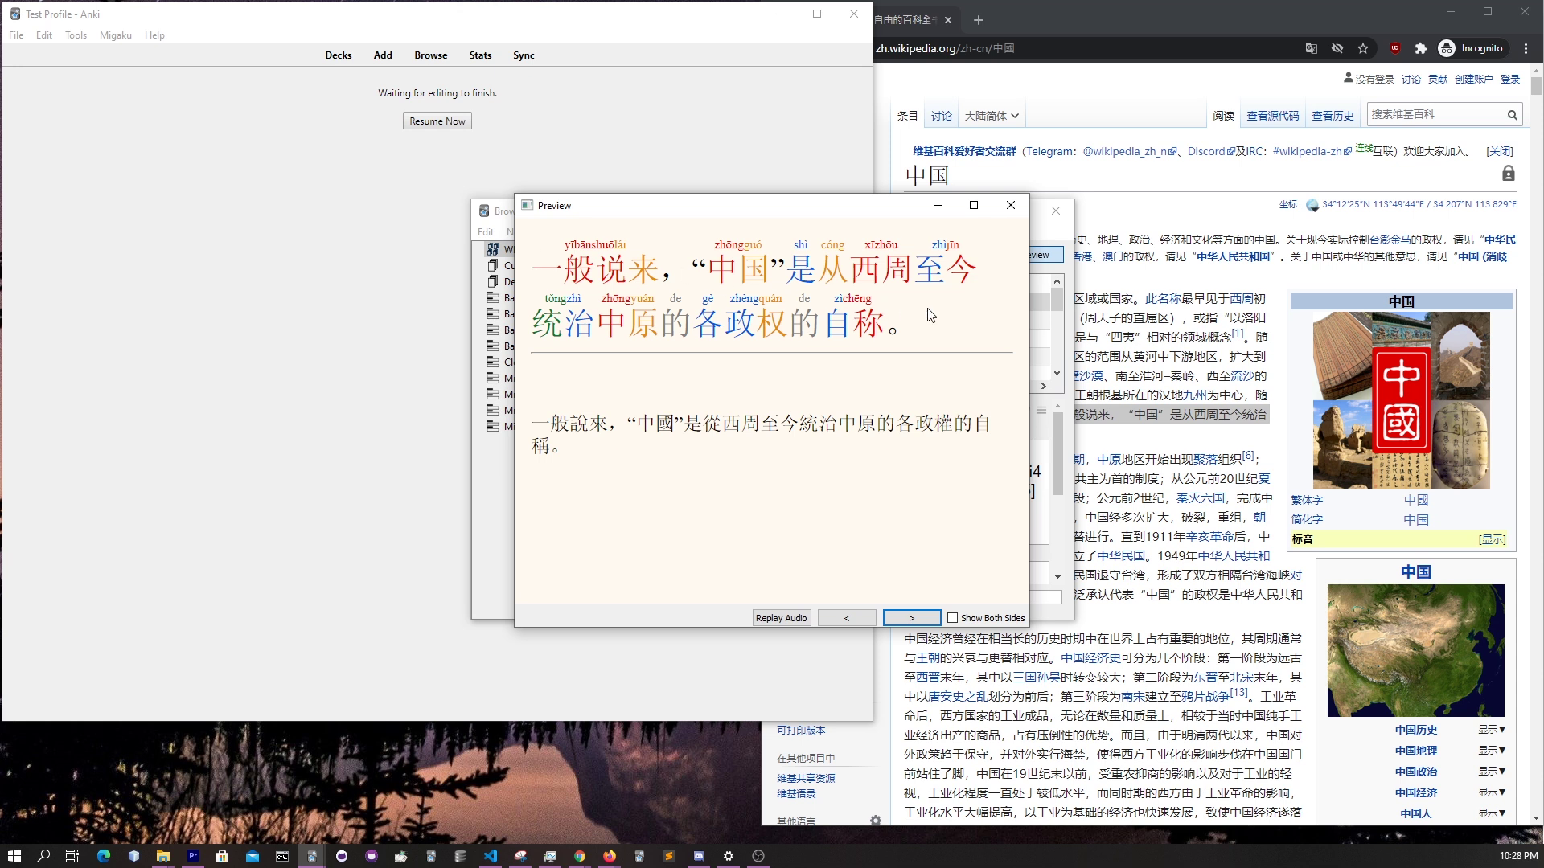
# - Change the reading of 一 in the Expression field from yi1 to ye, checking the preview
pyautogui.moveTo(892, 210); pyautogui.dragTo(447, 201)
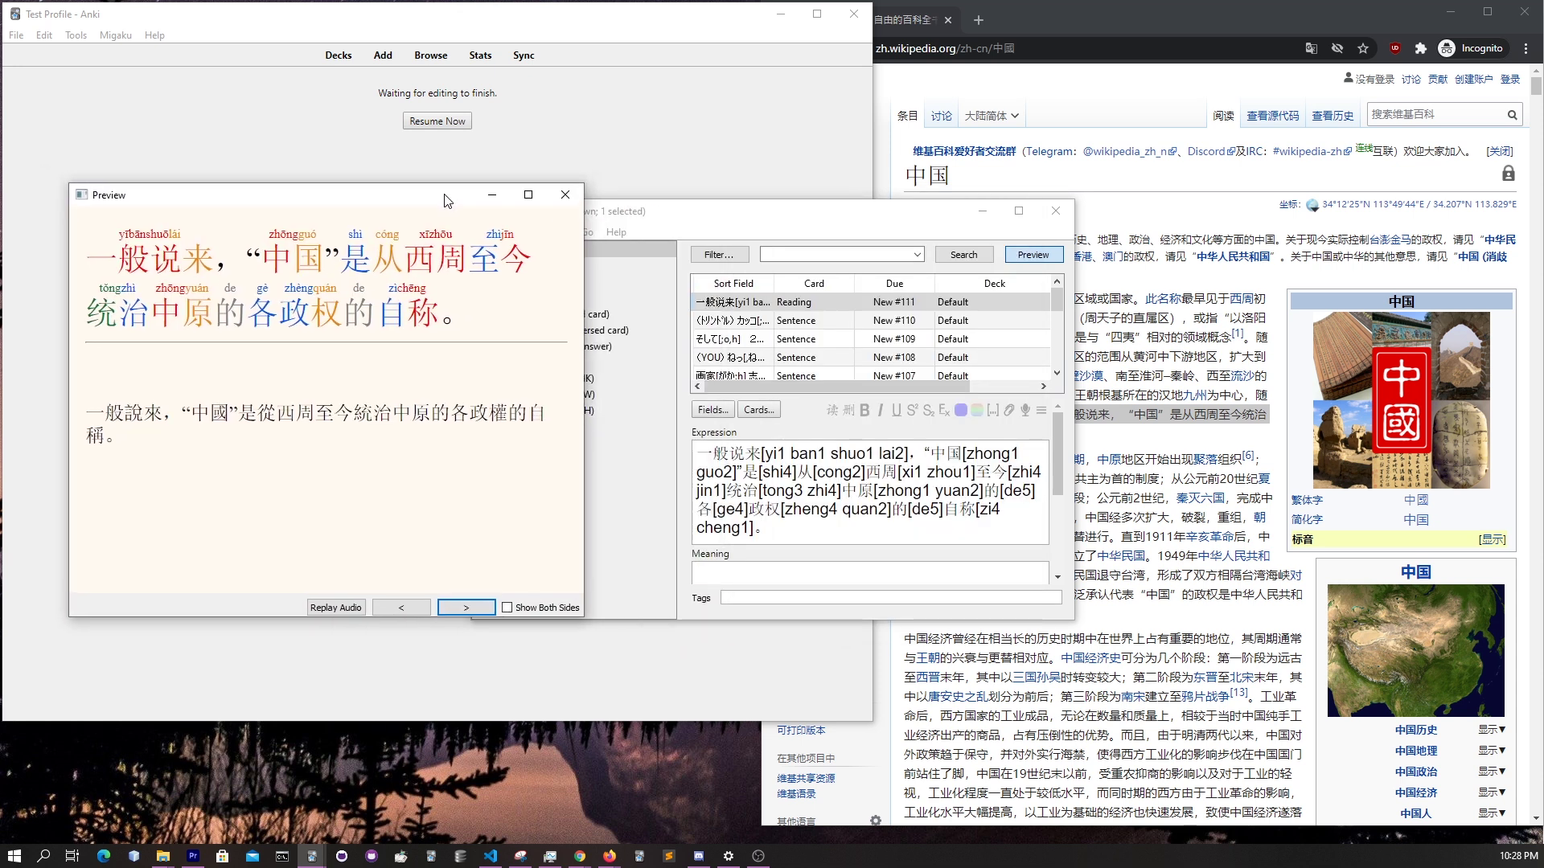
pyautogui.click(789, 453)
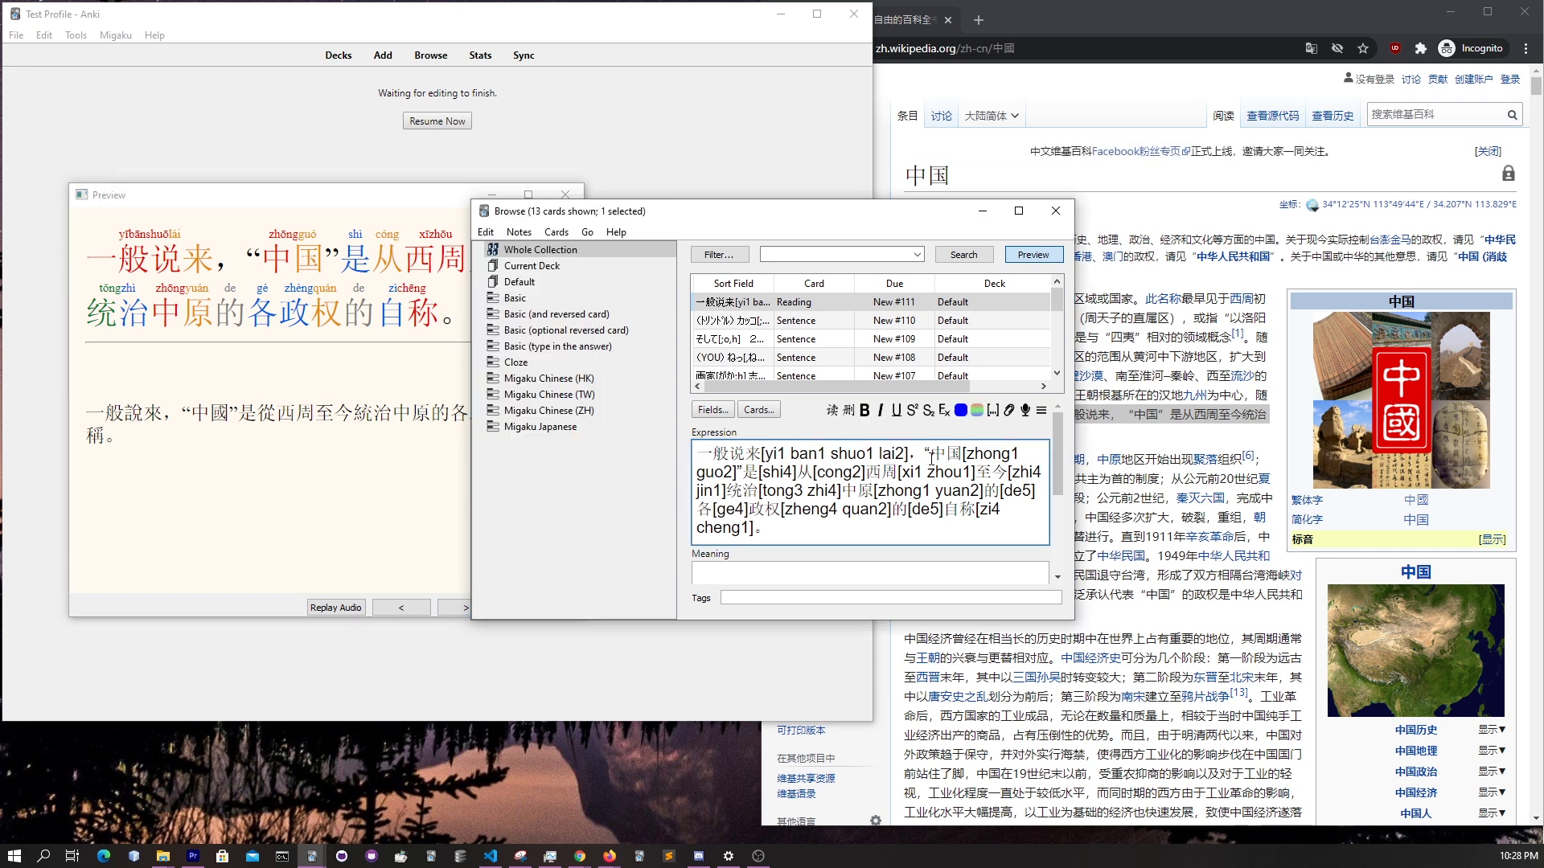
pyautogui.press('BackSpace')
pyautogui.write('2')
pyautogui.click(89, 270)
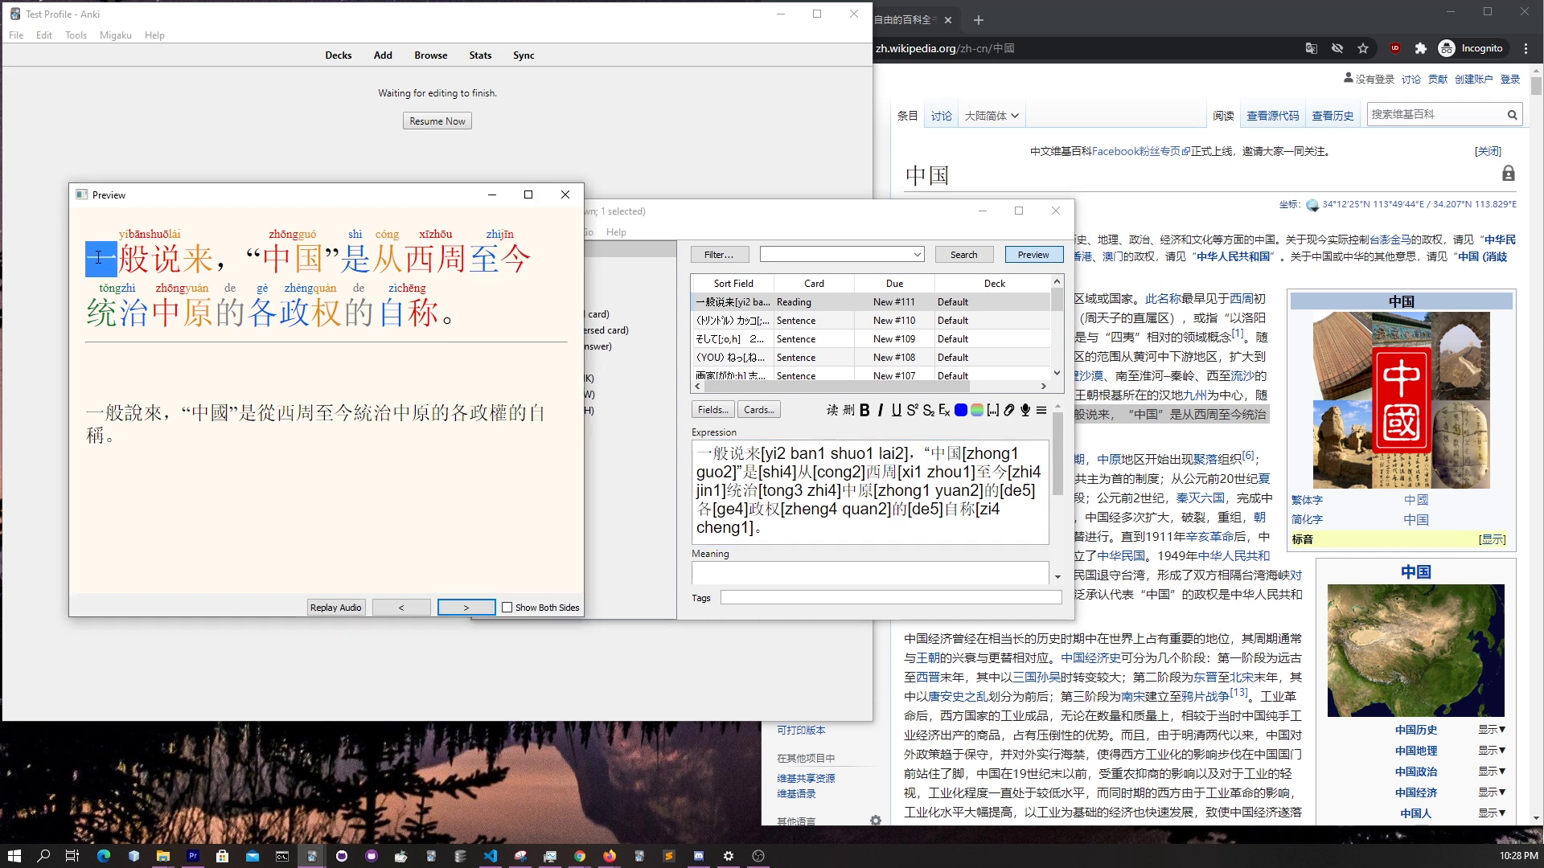
pyautogui.click(789, 453)
pyautogui.press('BackSpace')
pyautogui.press('BackSpace')
pyautogui.press('BackSpace')
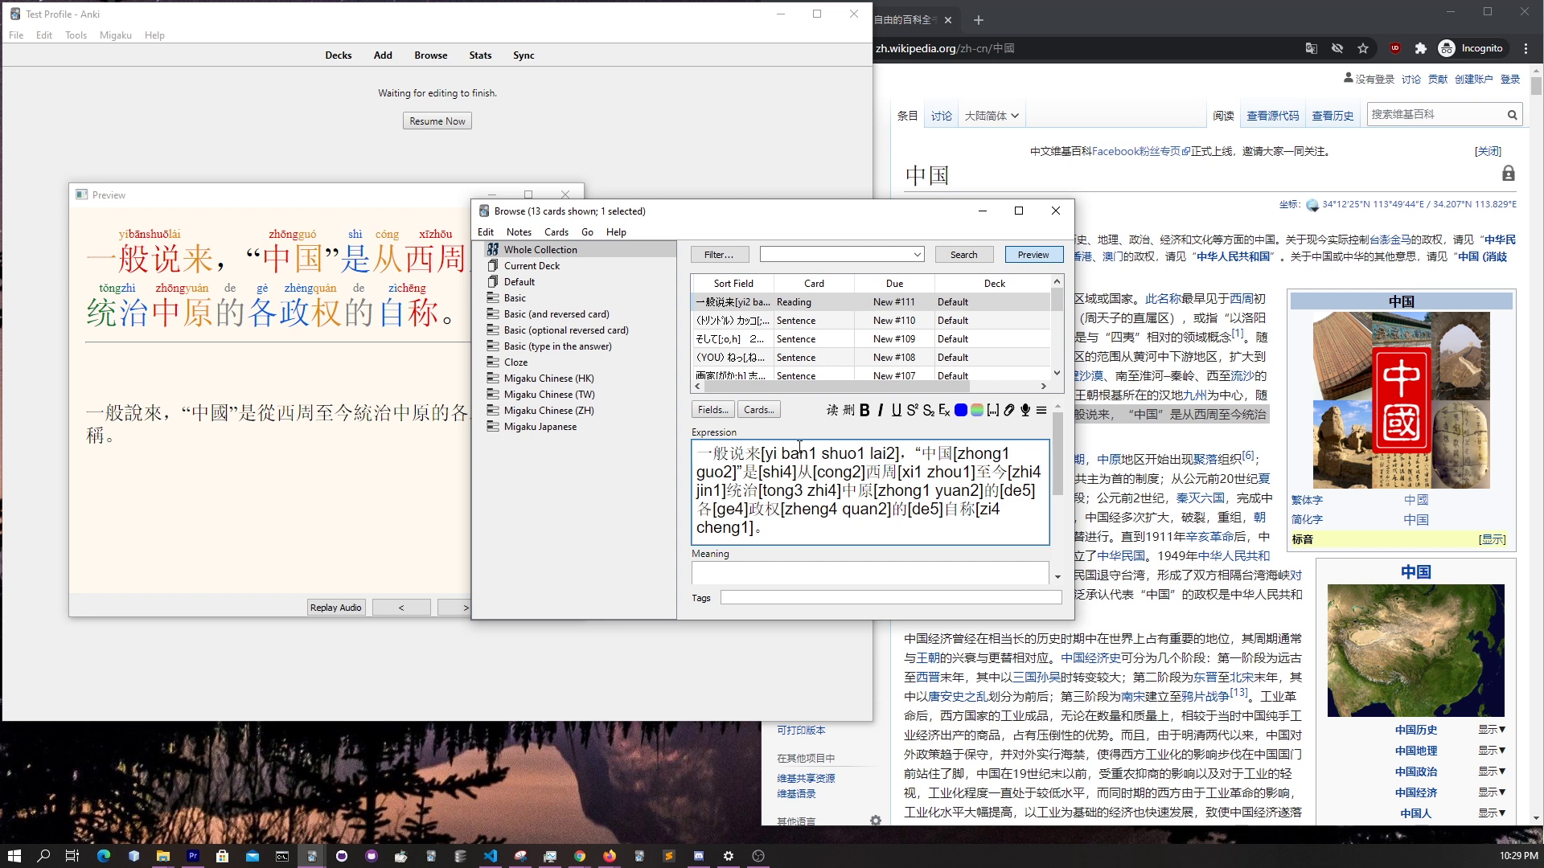
pyautogui.write('bao')
pyautogui.press('BackSpace')
pyautogui.press('BackSpace')
pyautogui.press('BackSpace')
pyautogui.write('ye')
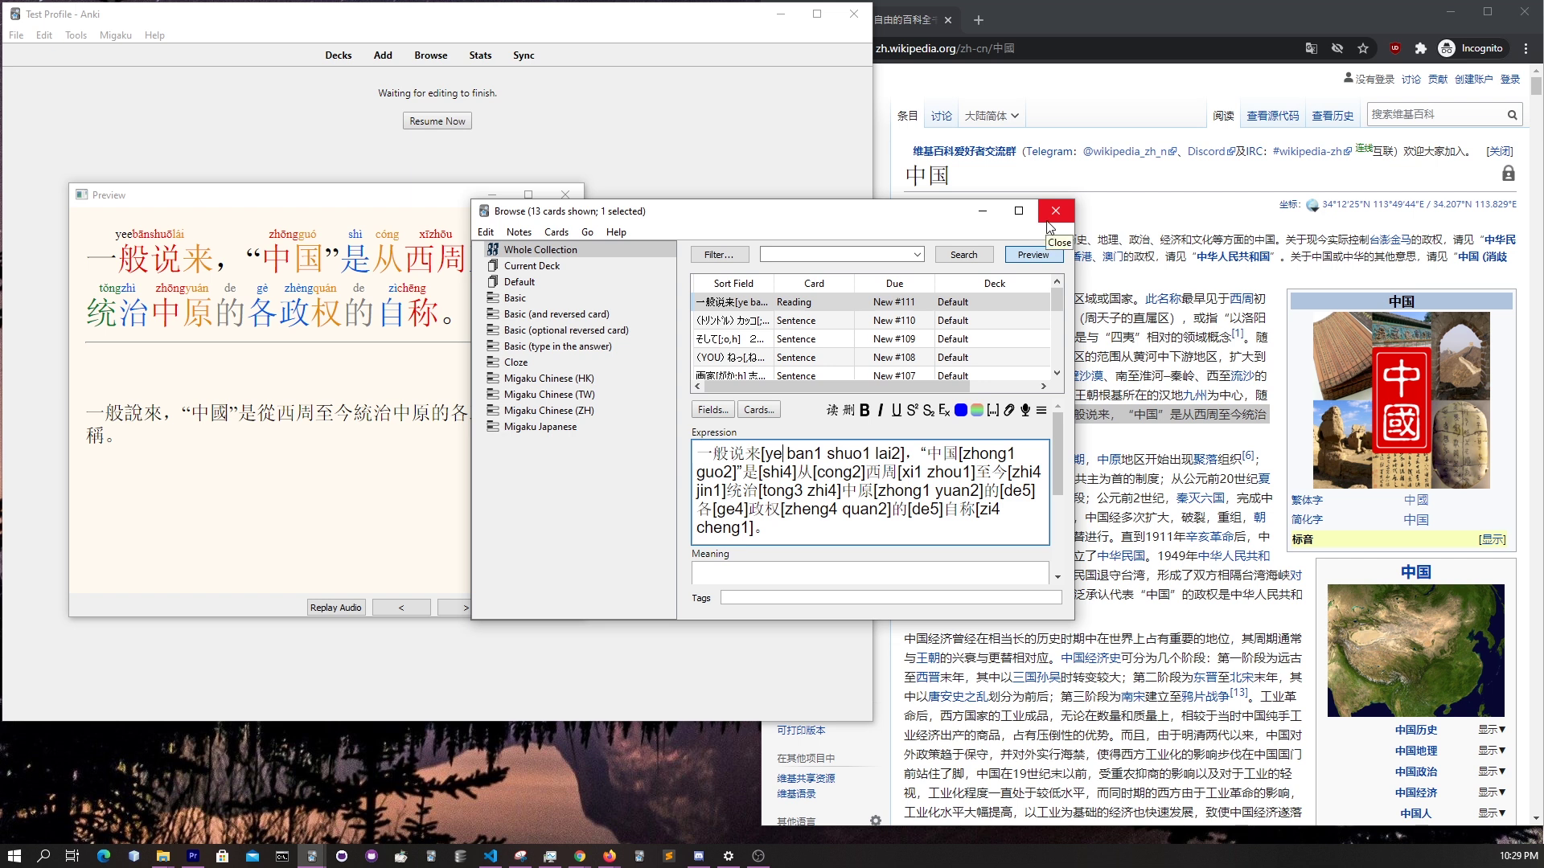
# - Start a new note with the Migaku Chinese (TW) note type
pyautogui.click(381, 56)
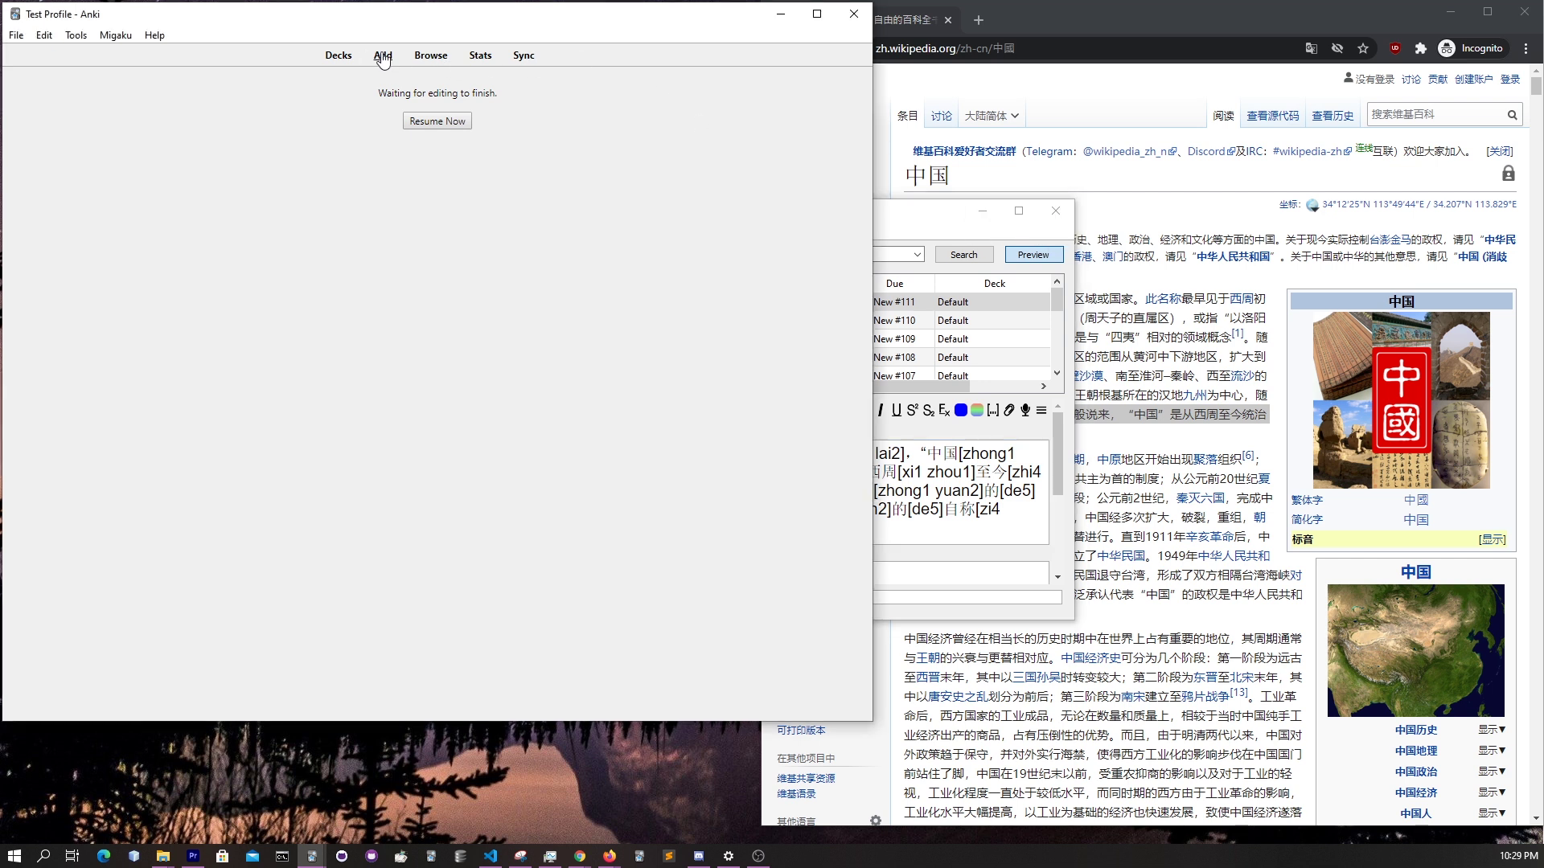
pyautogui.click(426, 178)
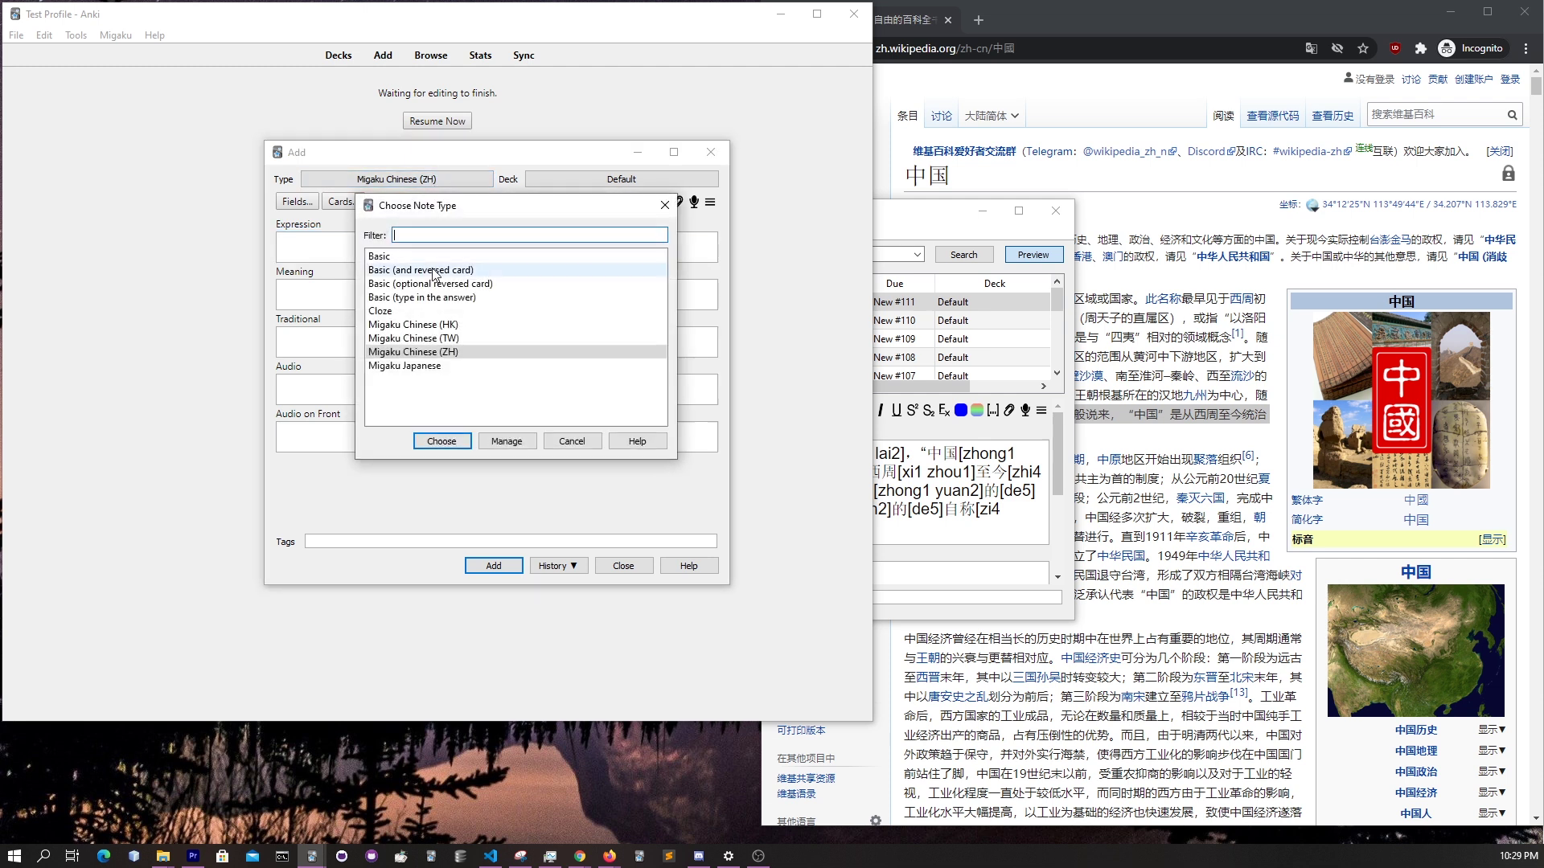
pyautogui.click(441, 338)
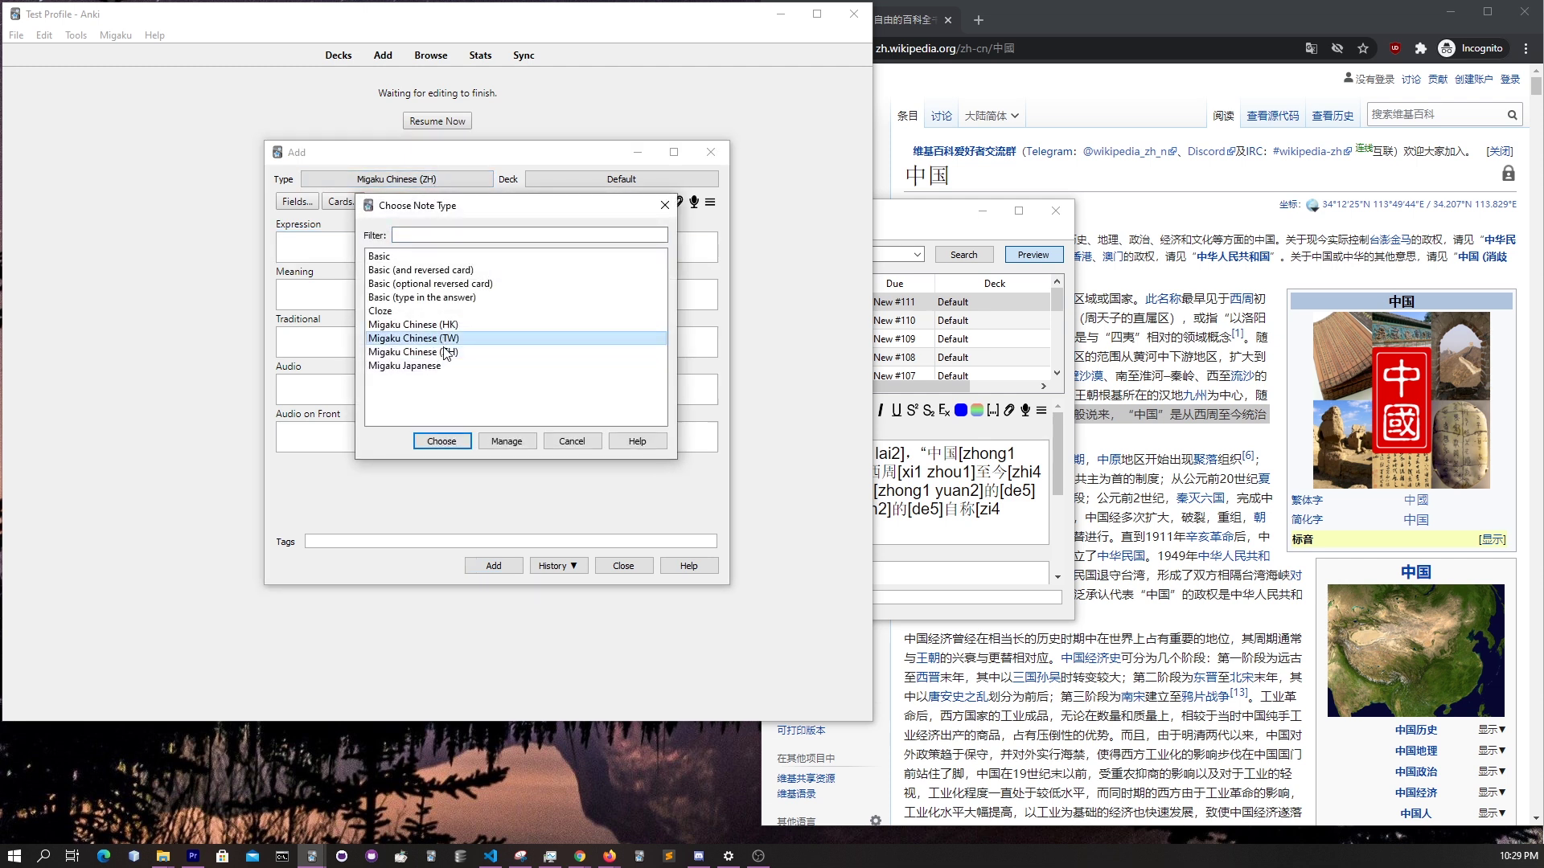
pyautogui.click(451, 445)
# - Switch the Wikipedia article to 臺灣正體 and select its first lead sentence
pyautogui.click(939, 166)
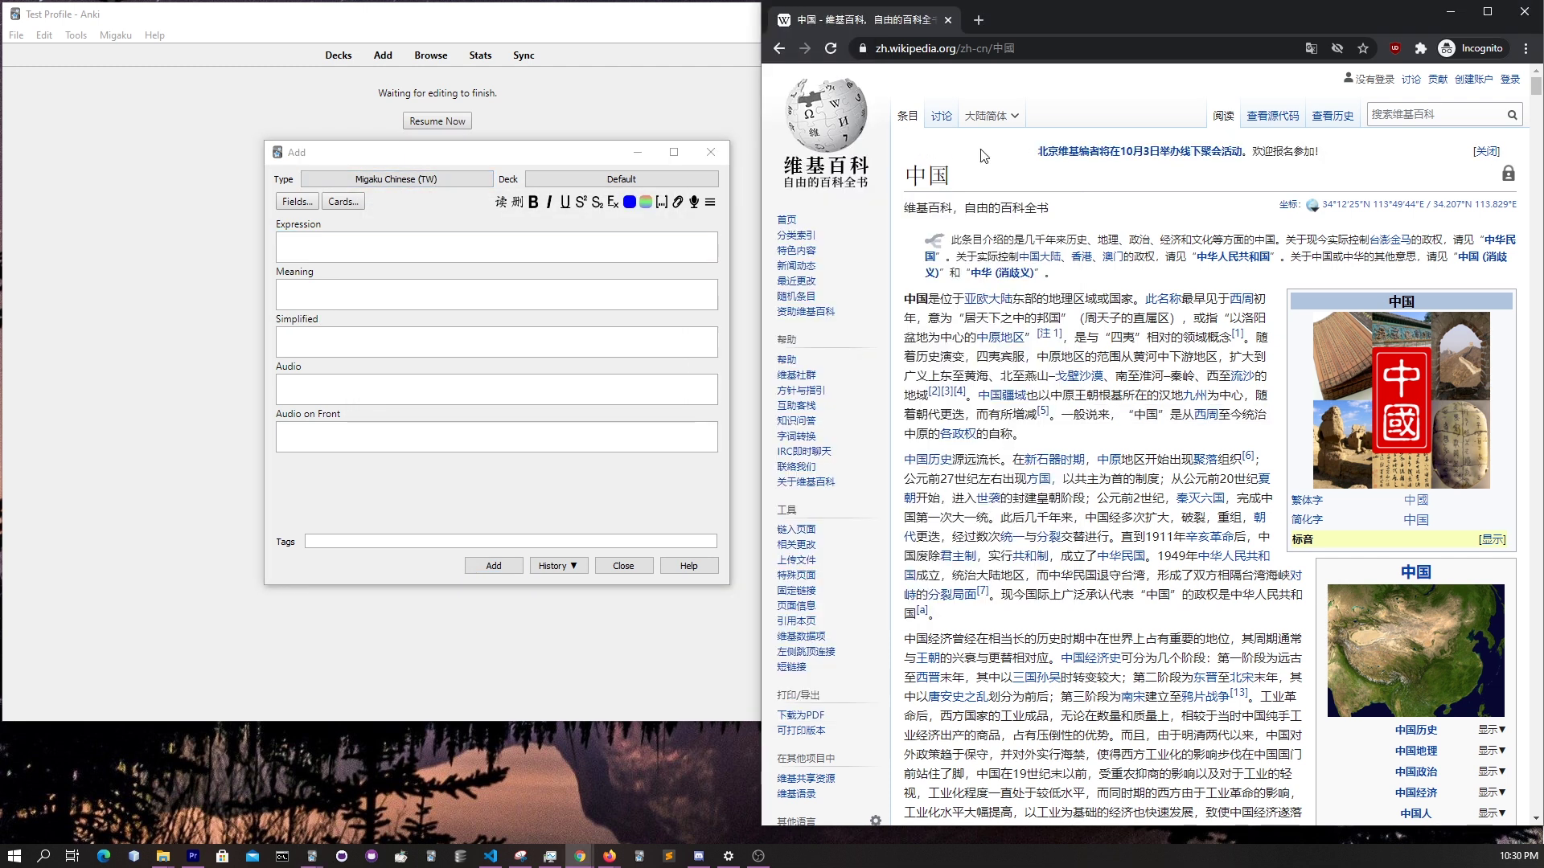
pyautogui.click(997, 118)
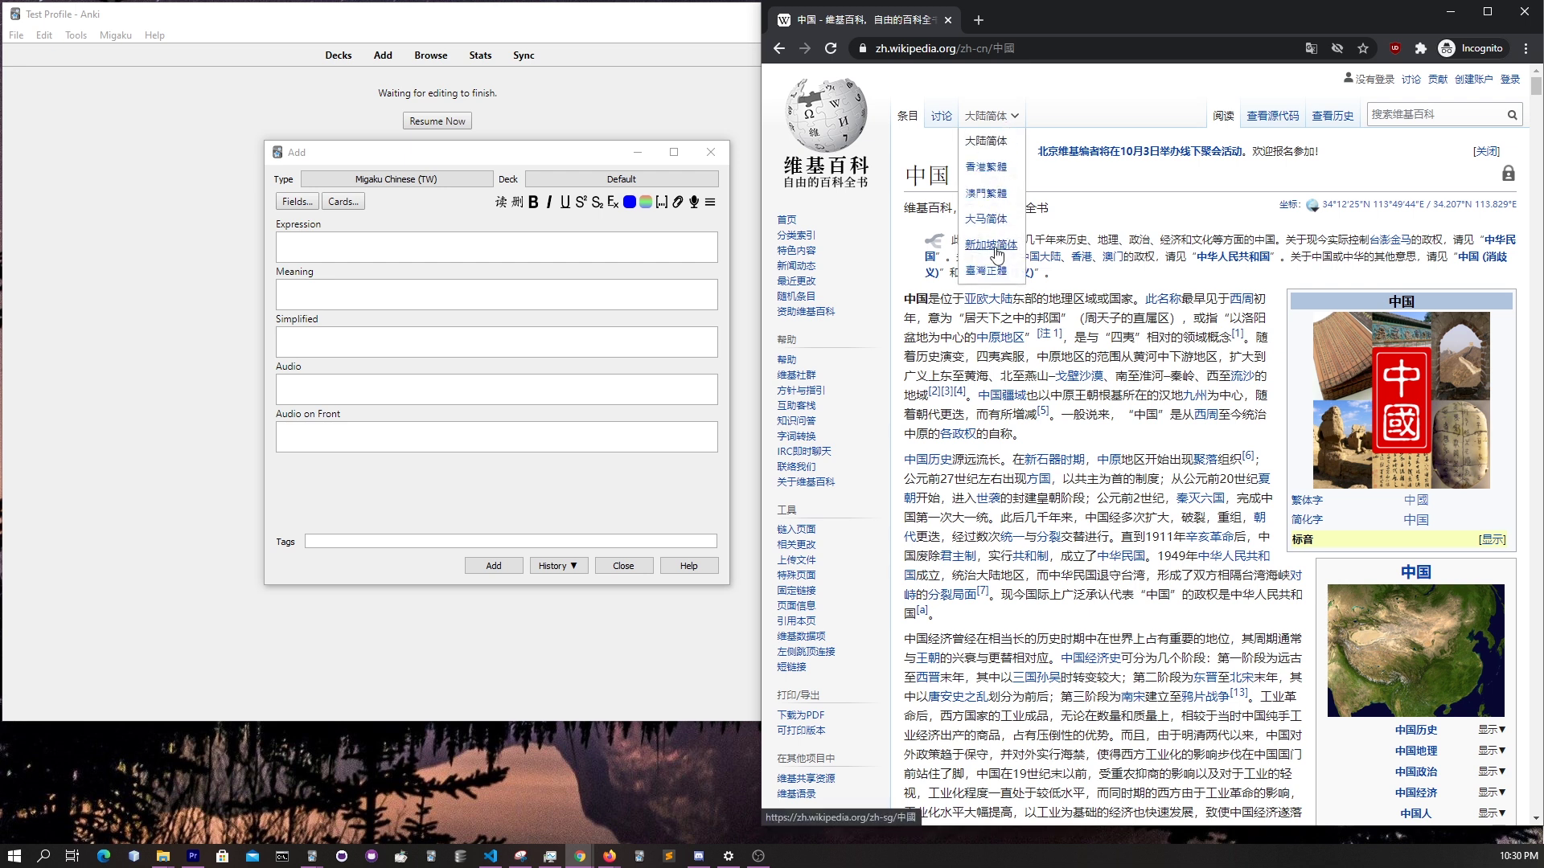
pyautogui.click(997, 271)
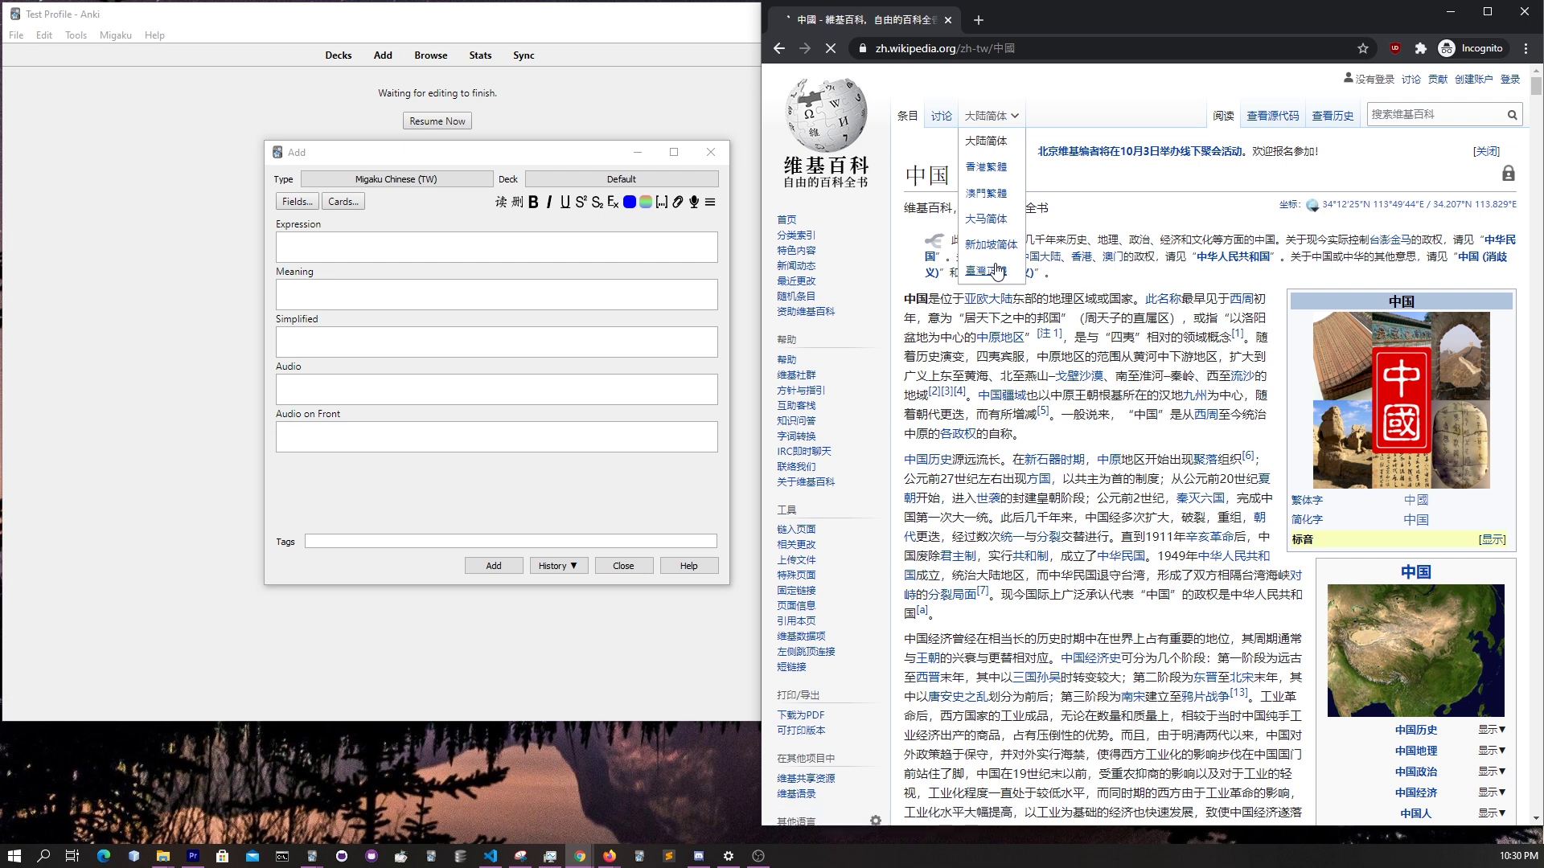
pyautogui.moveTo(905, 298); pyautogui.dragTo(1084, 317)
pyautogui.hotkey('ctrl', 'c')
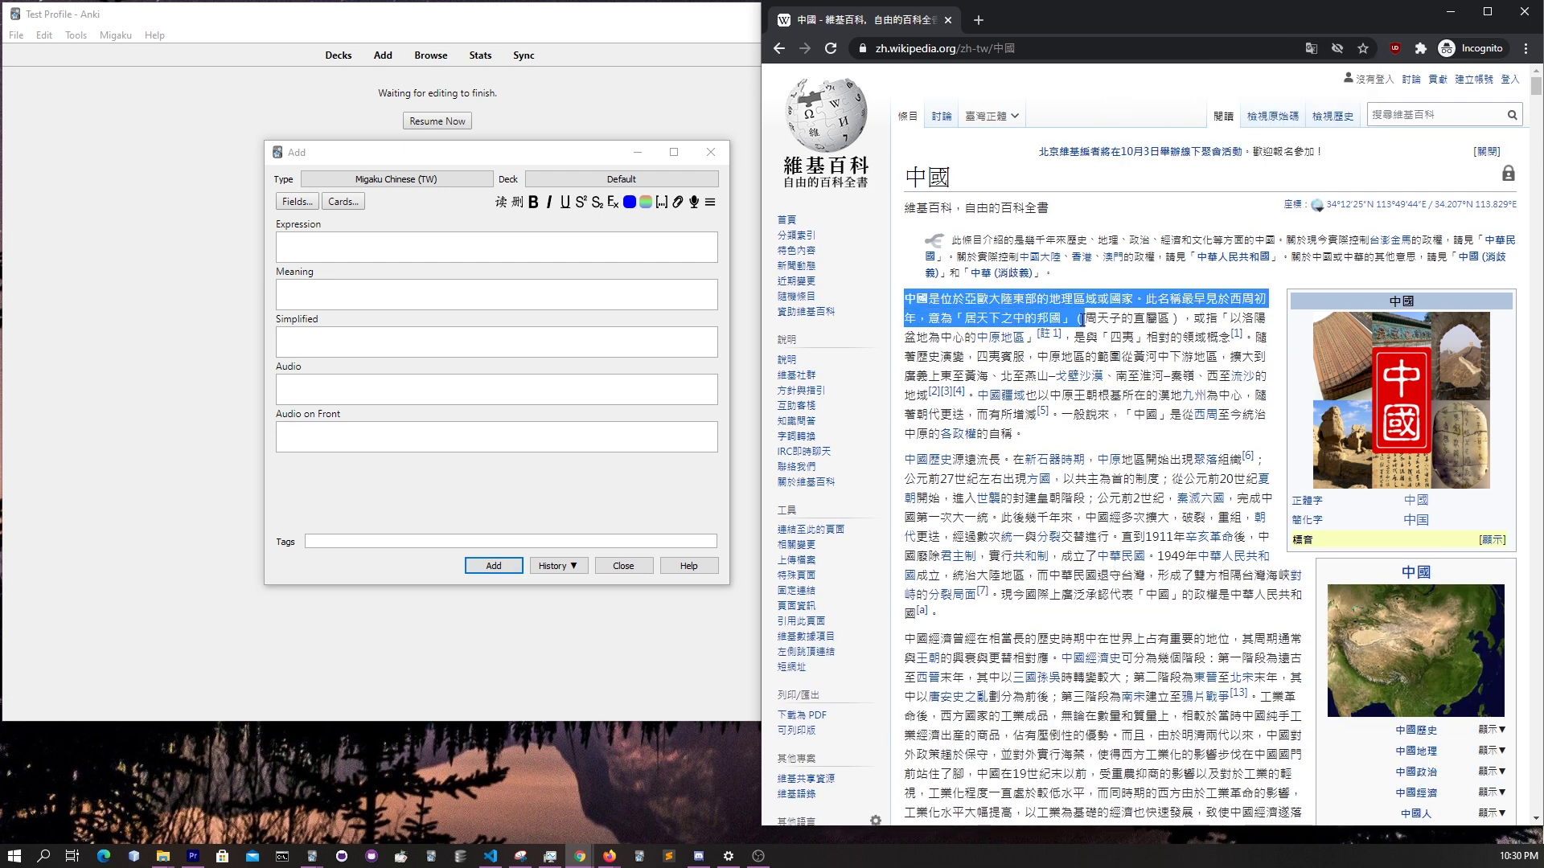
# - Paste the Traditional sentence into Expression and generate bopomofo readings and the Simplified version
pyautogui.click(459, 247)
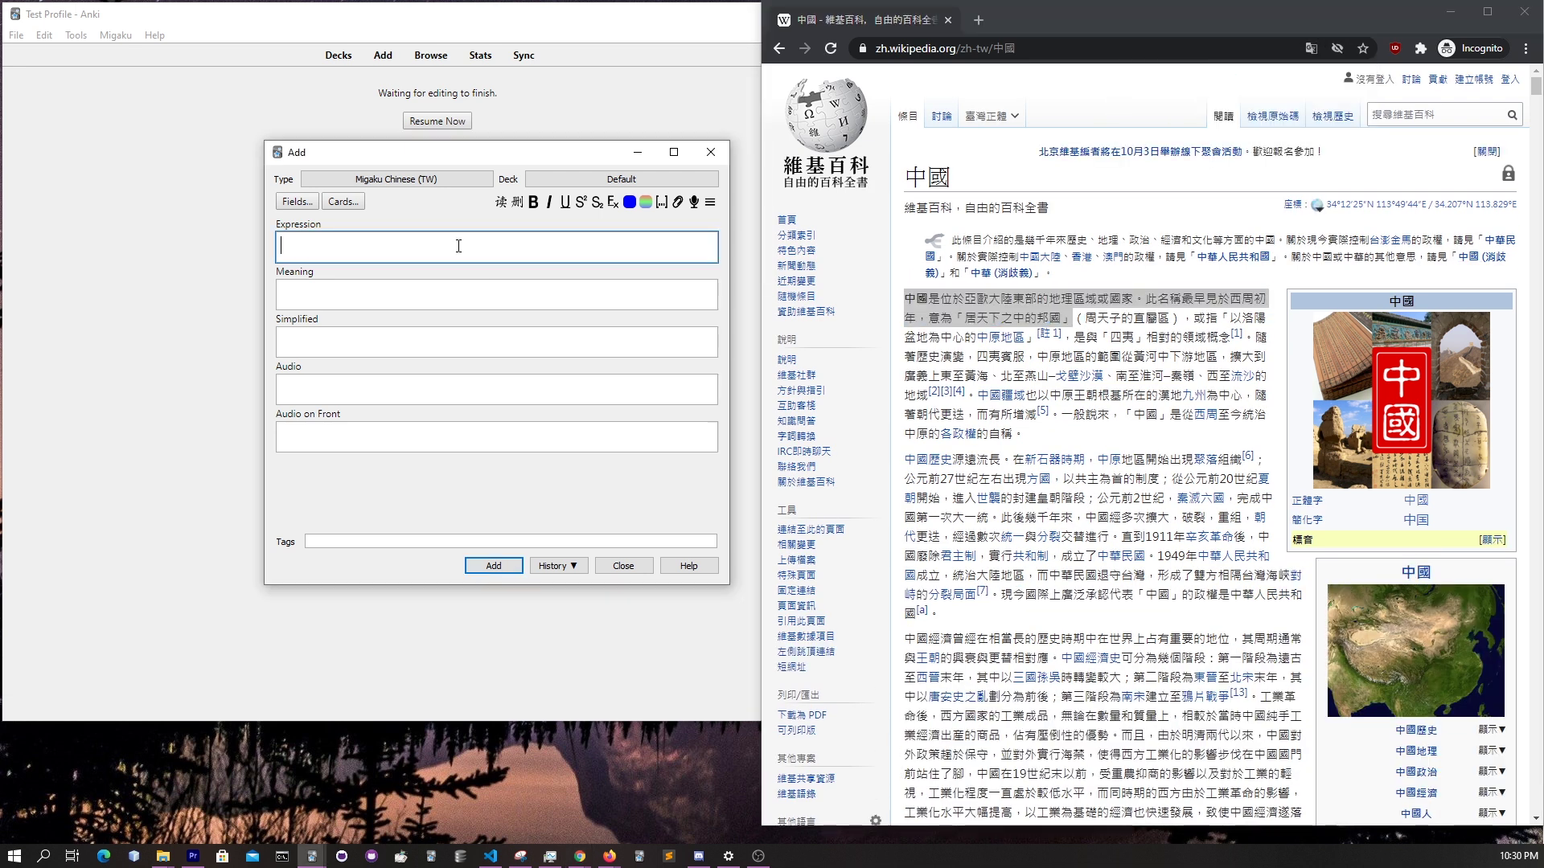
pyautogui.hotkey('ctrl', 'v')
pyautogui.click(499, 203)
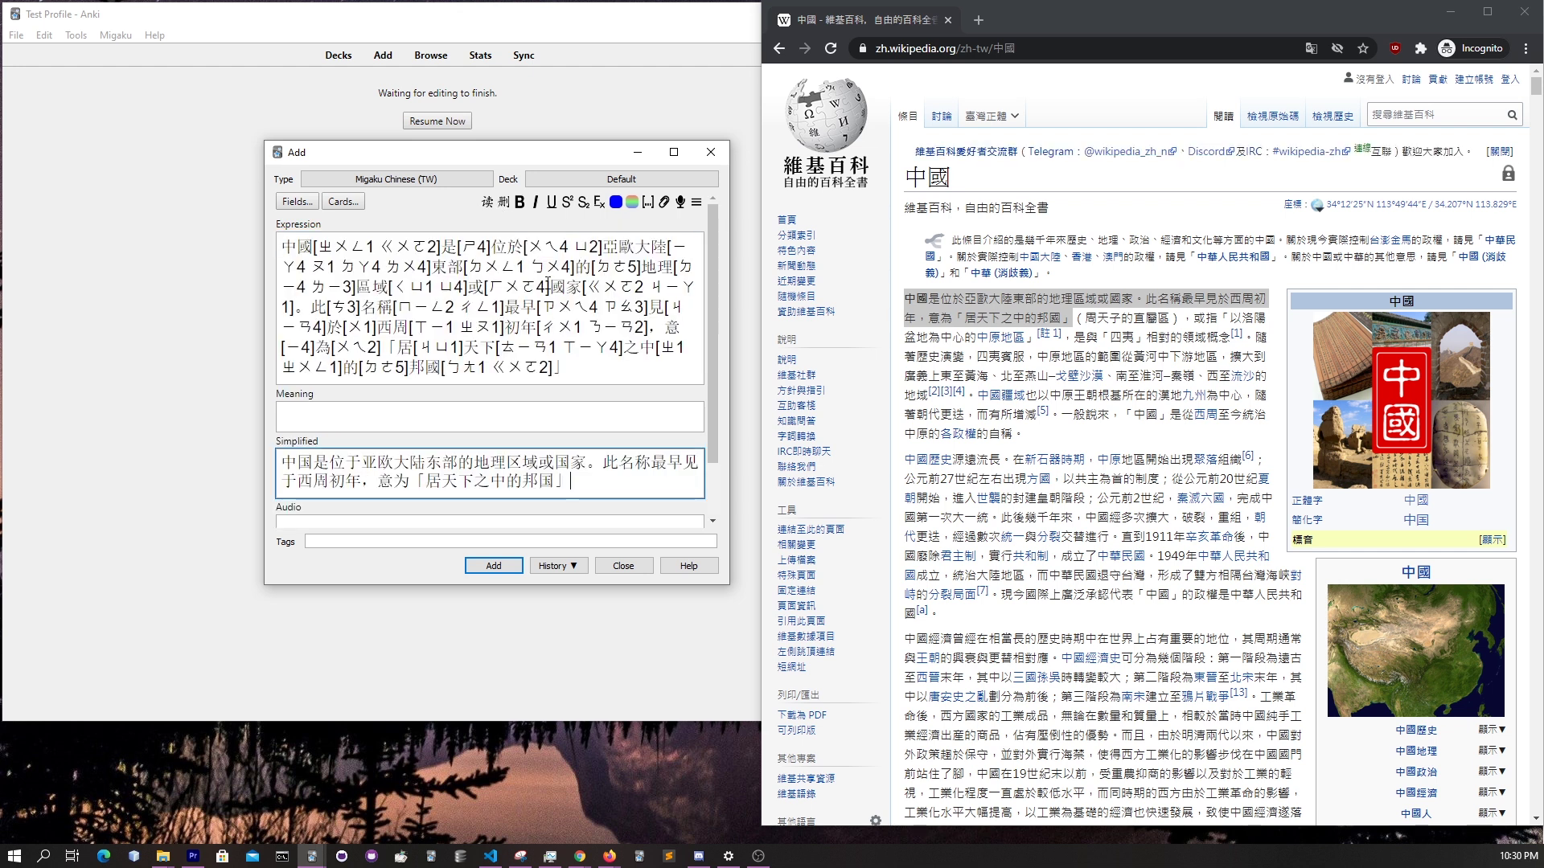
pyautogui.click(323, 247)
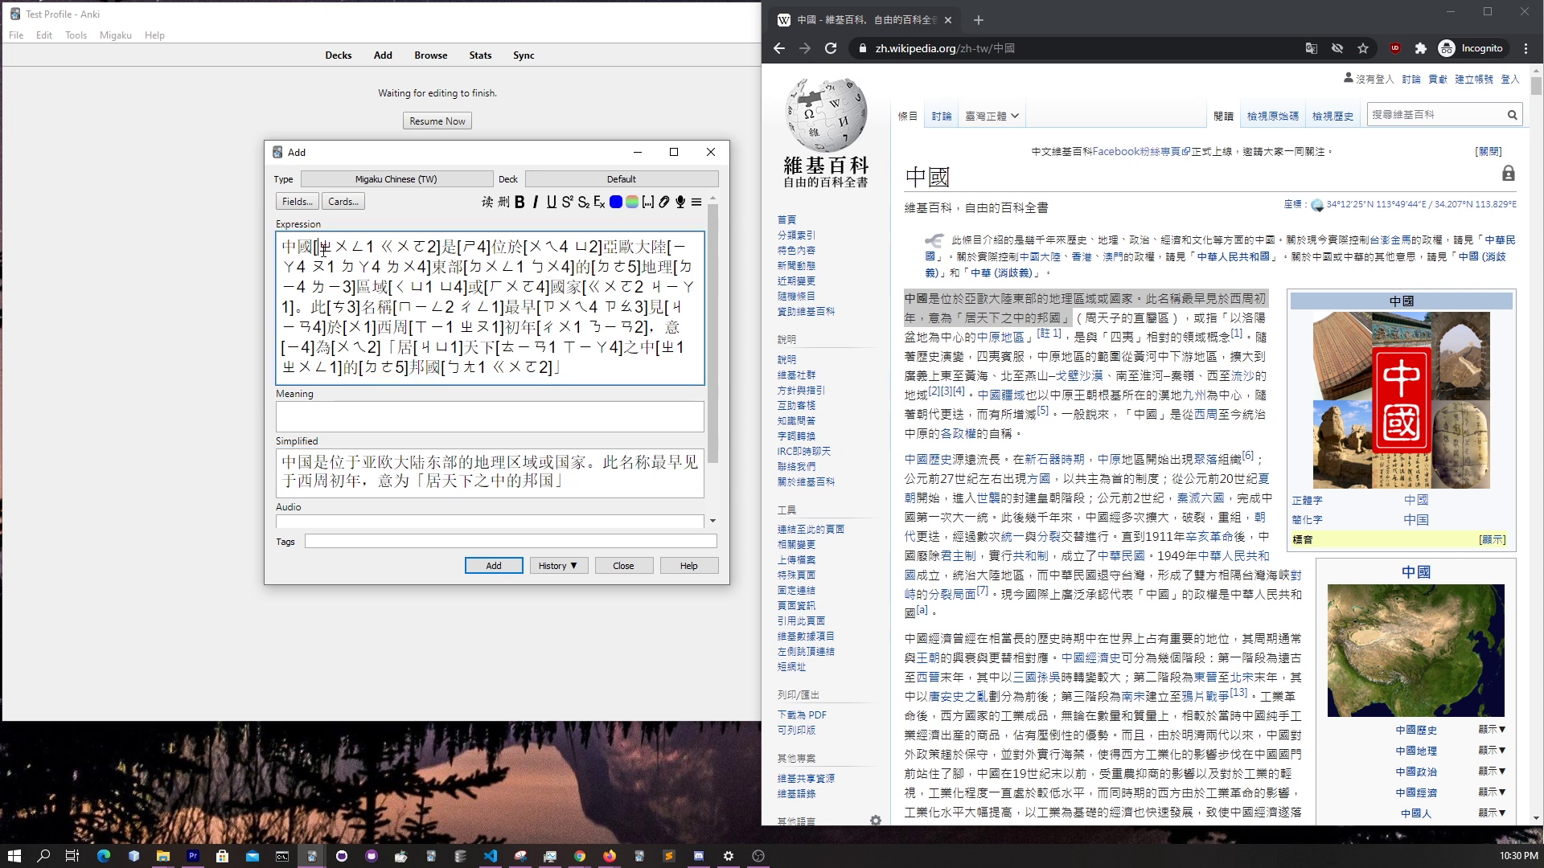
pyautogui.moveTo(322, 247); pyautogui.dragTo(446, 250)
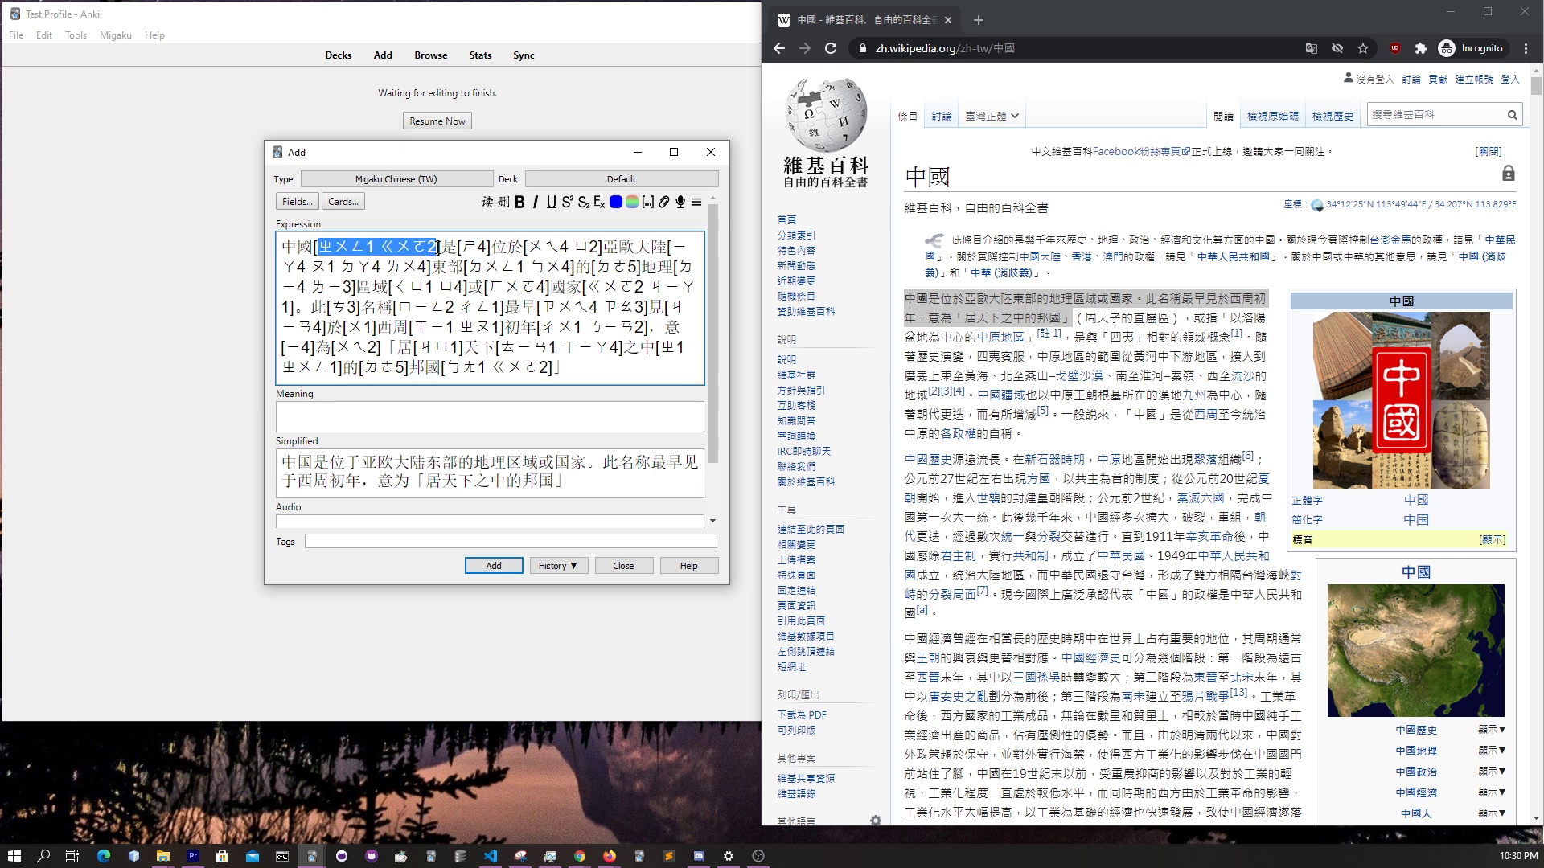
# - Add the bopomofo-annotated Traditional sentence note to the deck
pyautogui.click(494, 568)
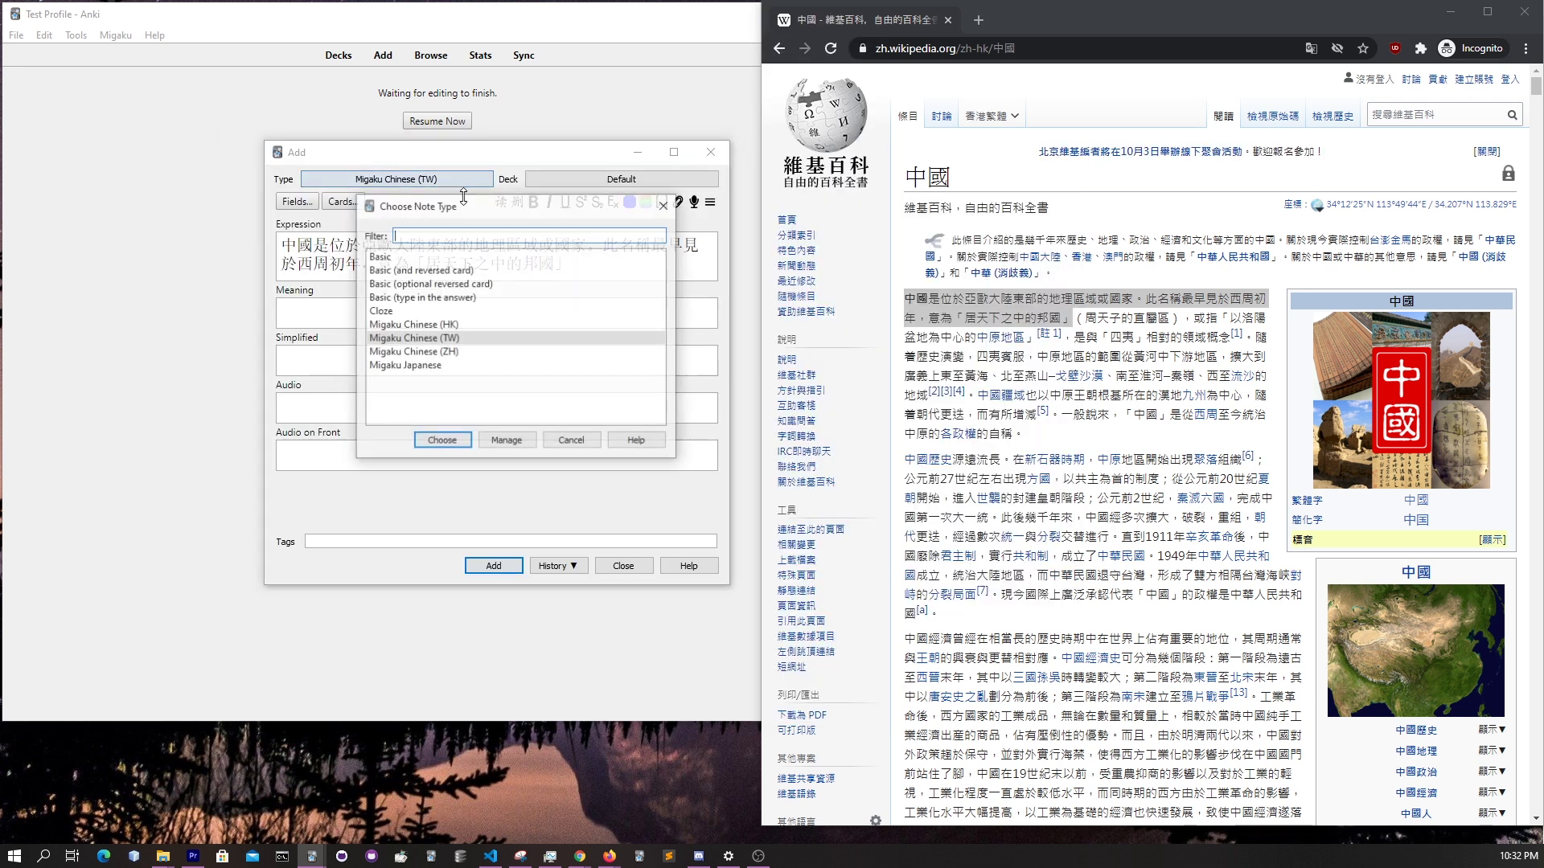
# - Switch the note to Migaku Chinese (HK), generate jyutping readings, add it and preview the card
pyautogui.click(434, 325)
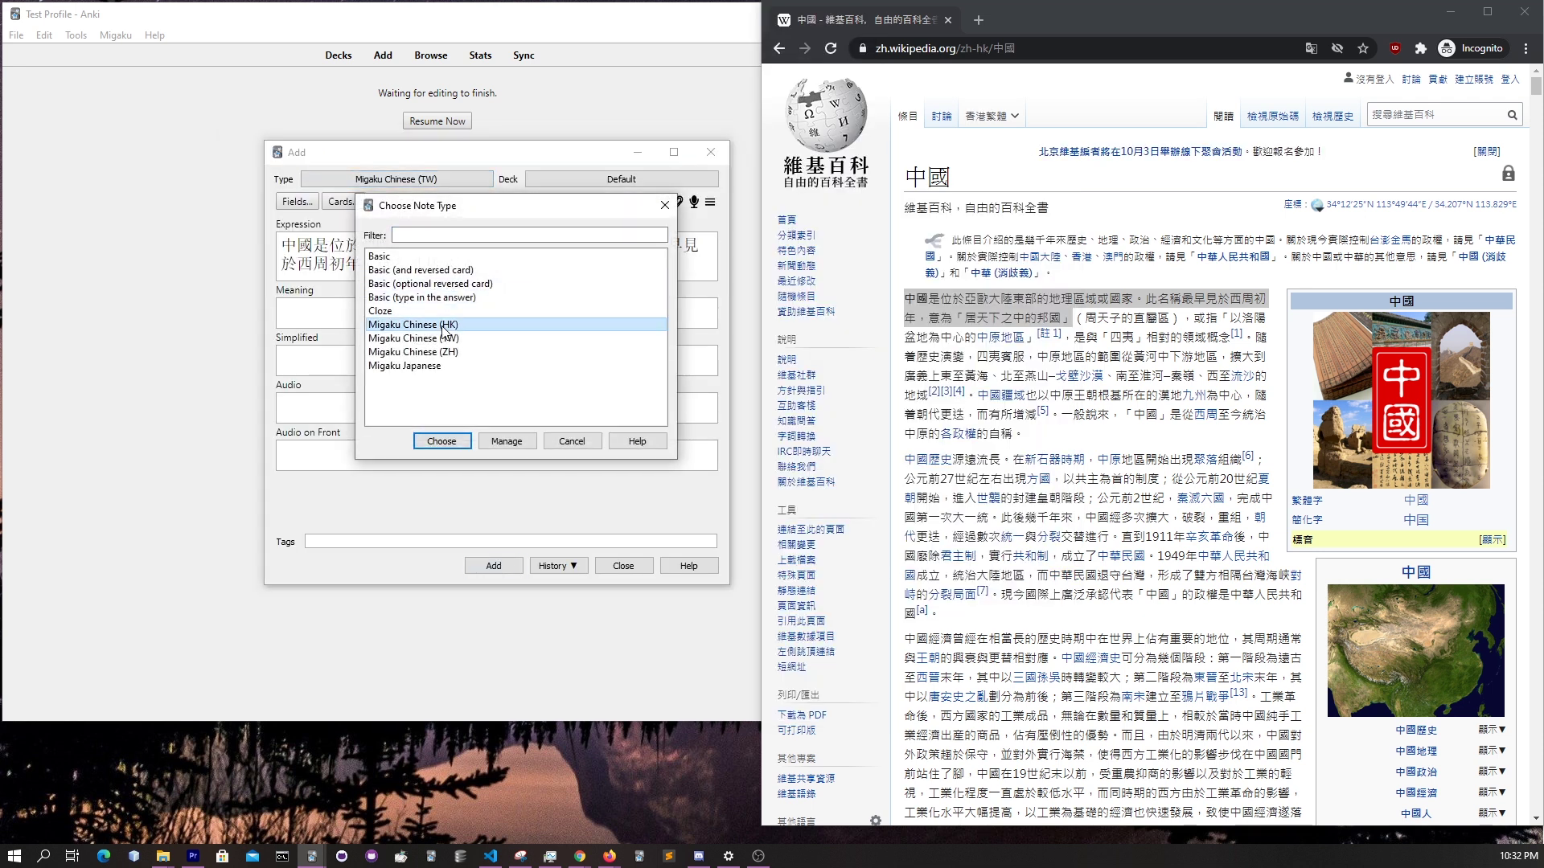
pyautogui.click(447, 449)
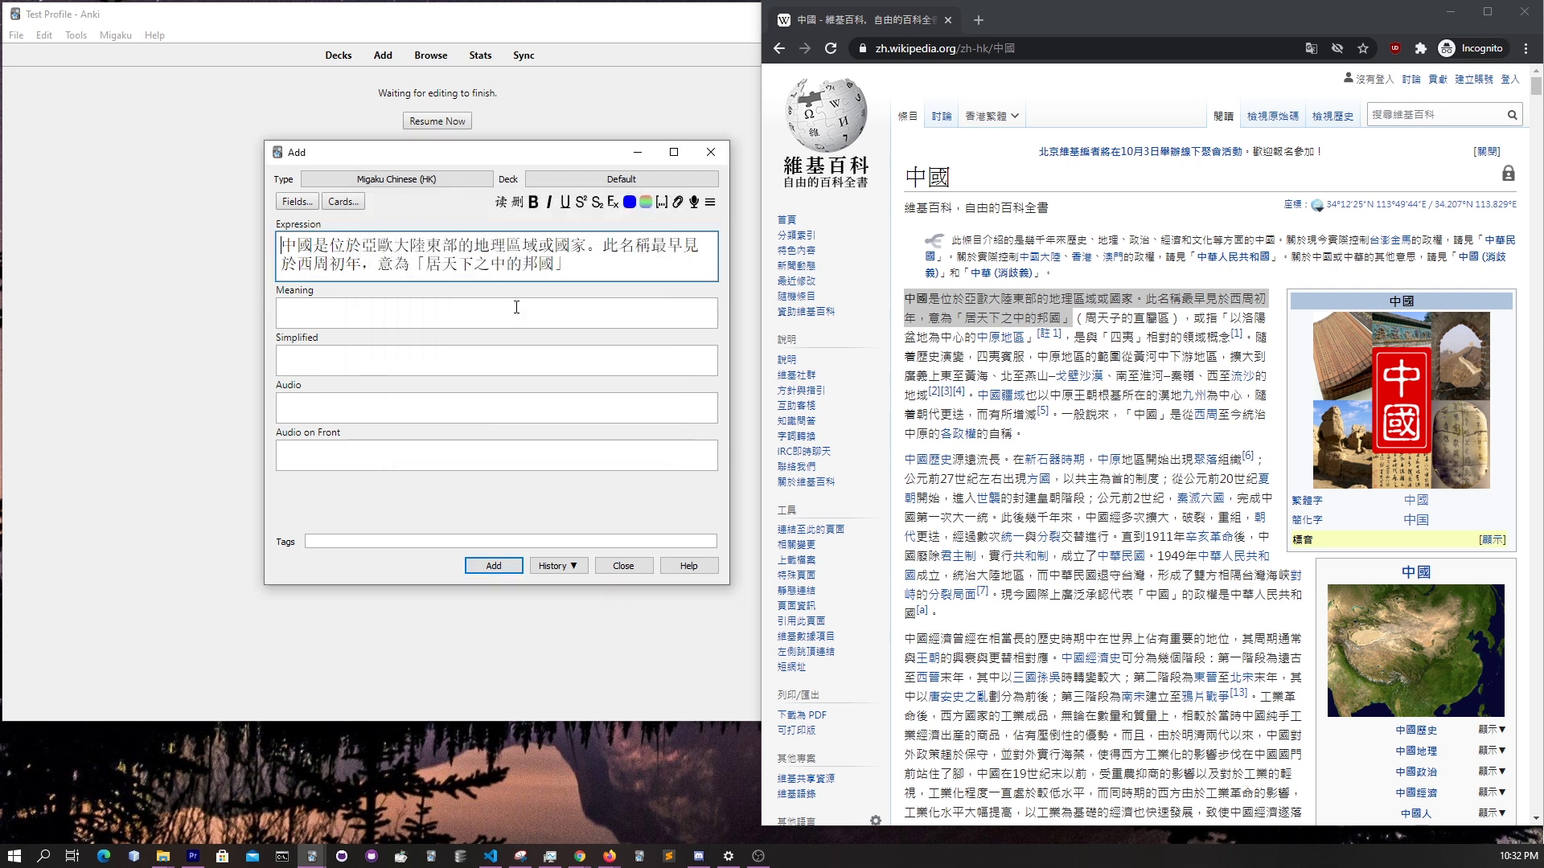
pyautogui.click(501, 202)
pyautogui.moveTo(282, 244); pyautogui.dragTo(645, 352)
pyautogui.click(659, 351)
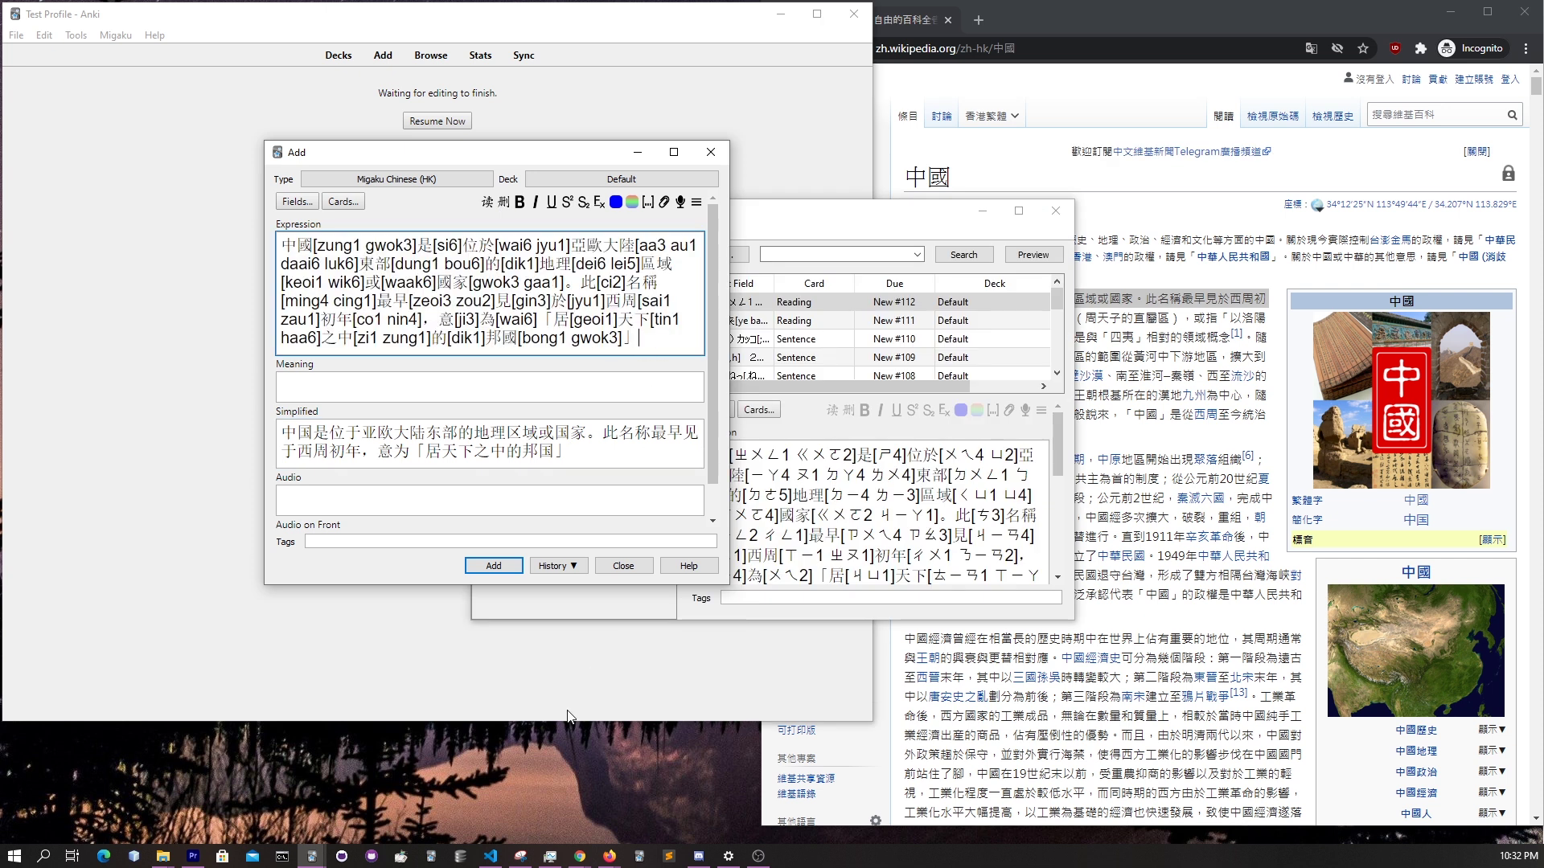
pyautogui.click(500, 567)
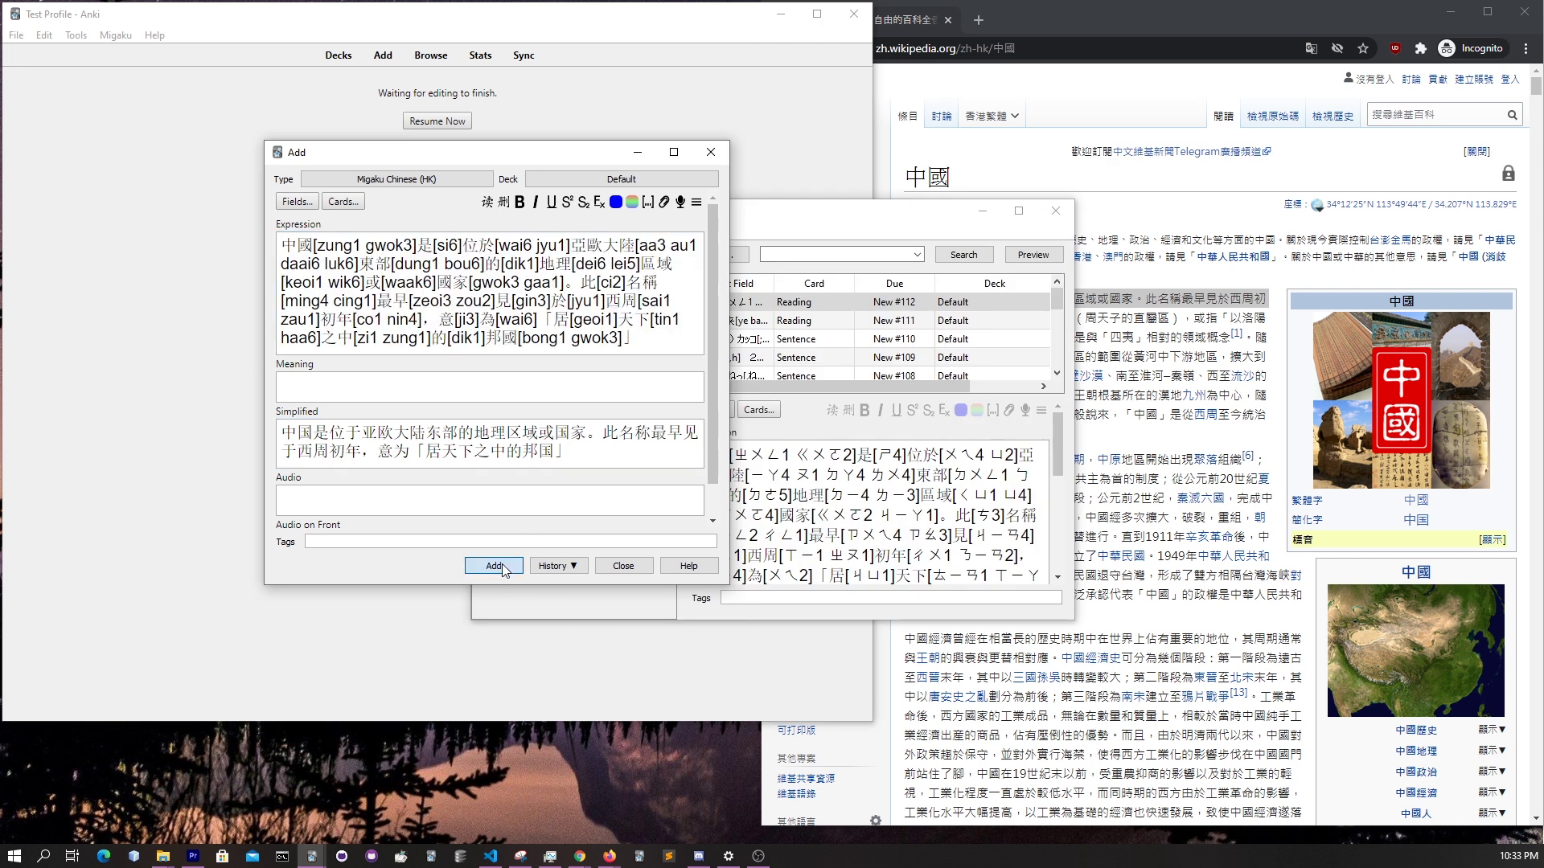
pyautogui.hotkey('ctrl', 'shift', 'p')
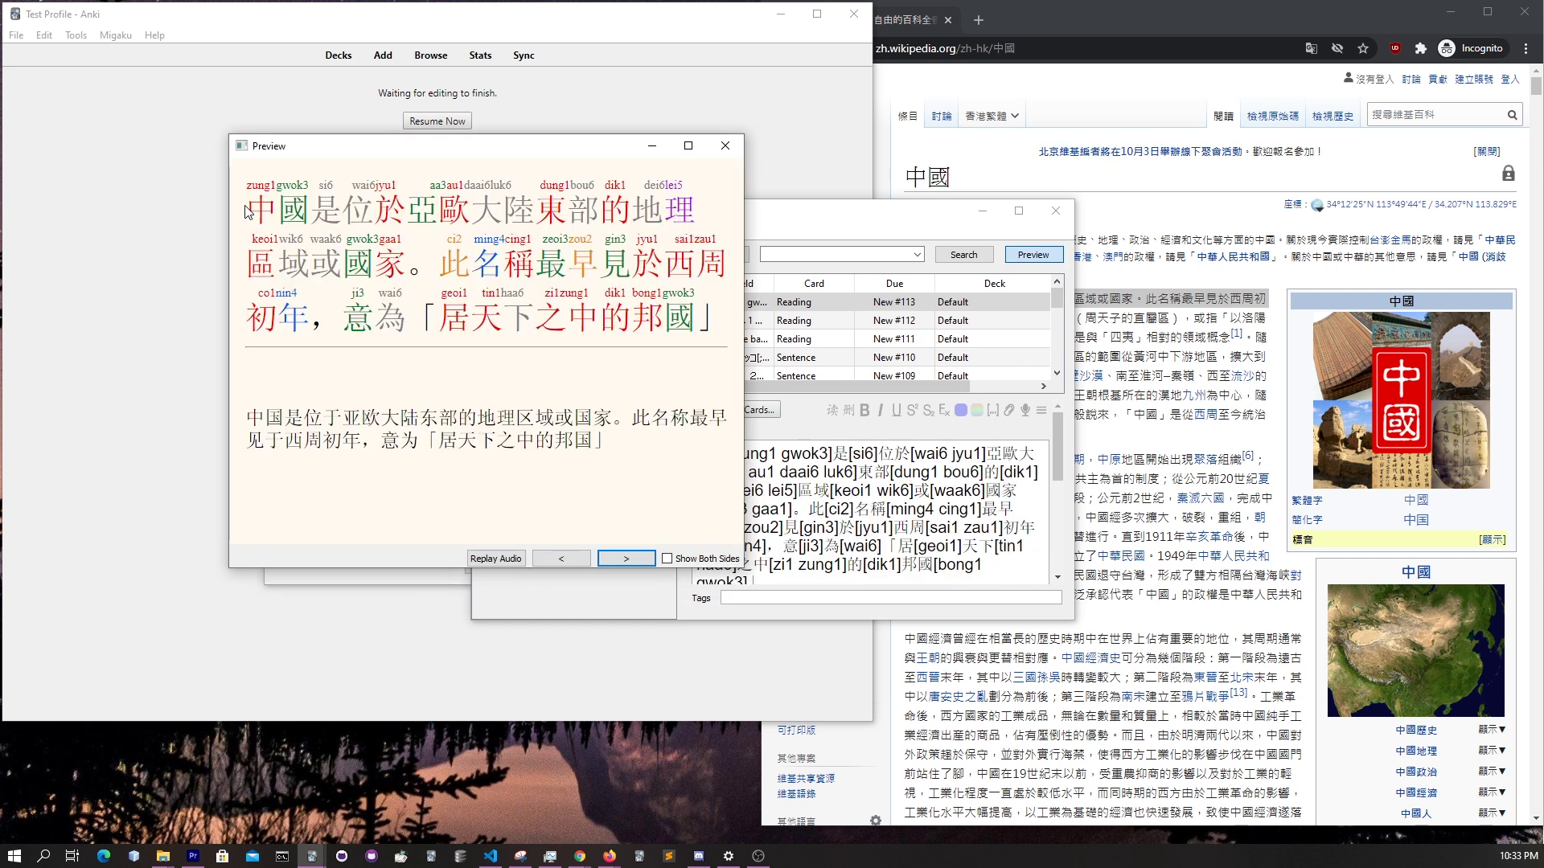
# - Review the Migaku Chinese Settings from the Migaku menu
pyautogui.click(197, 148)
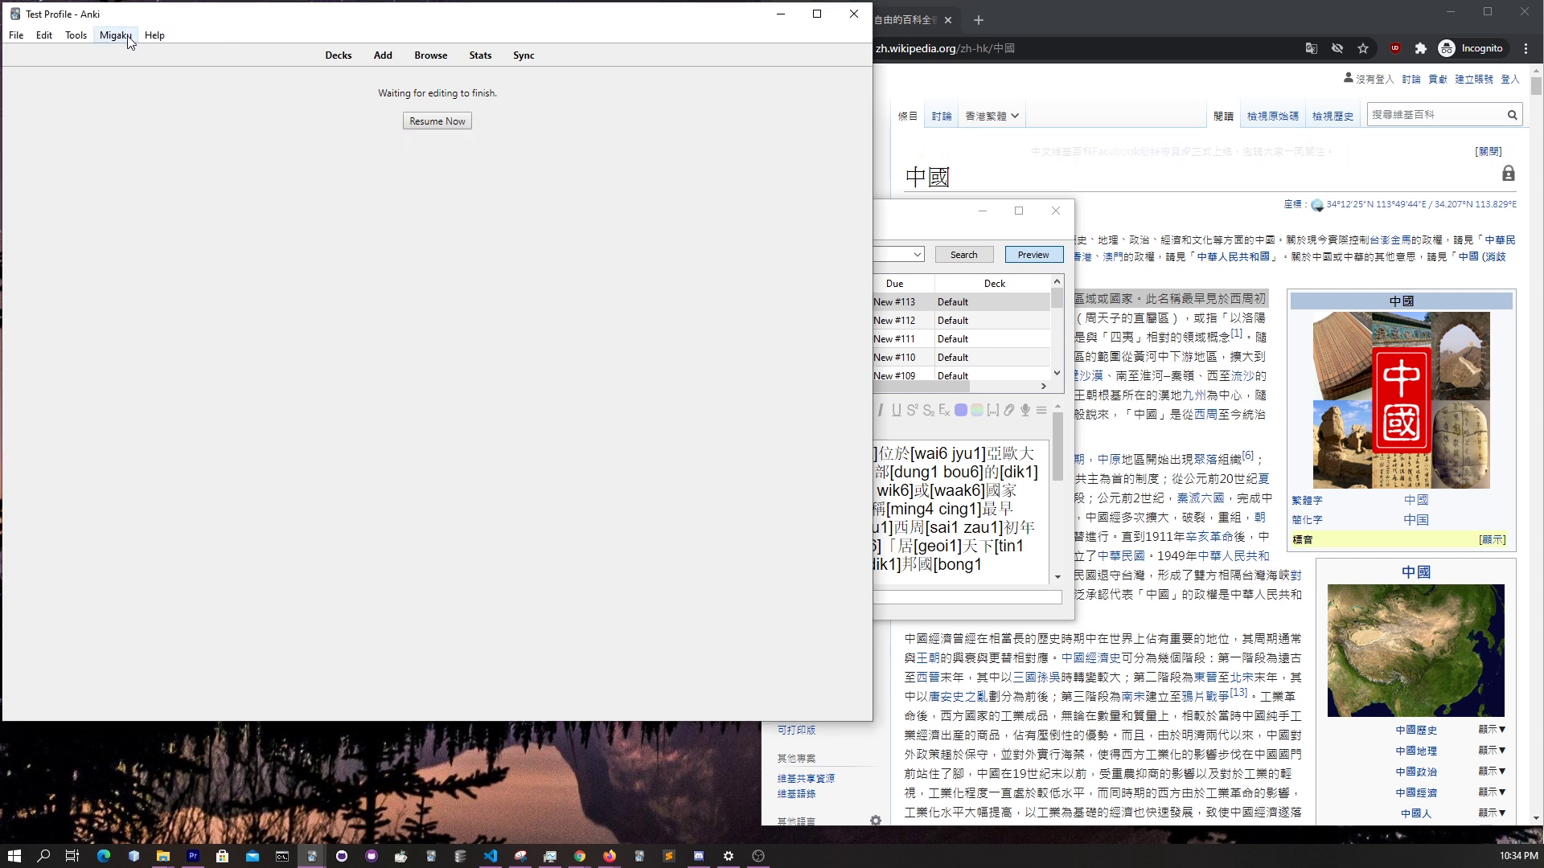
pyautogui.click(115, 36)
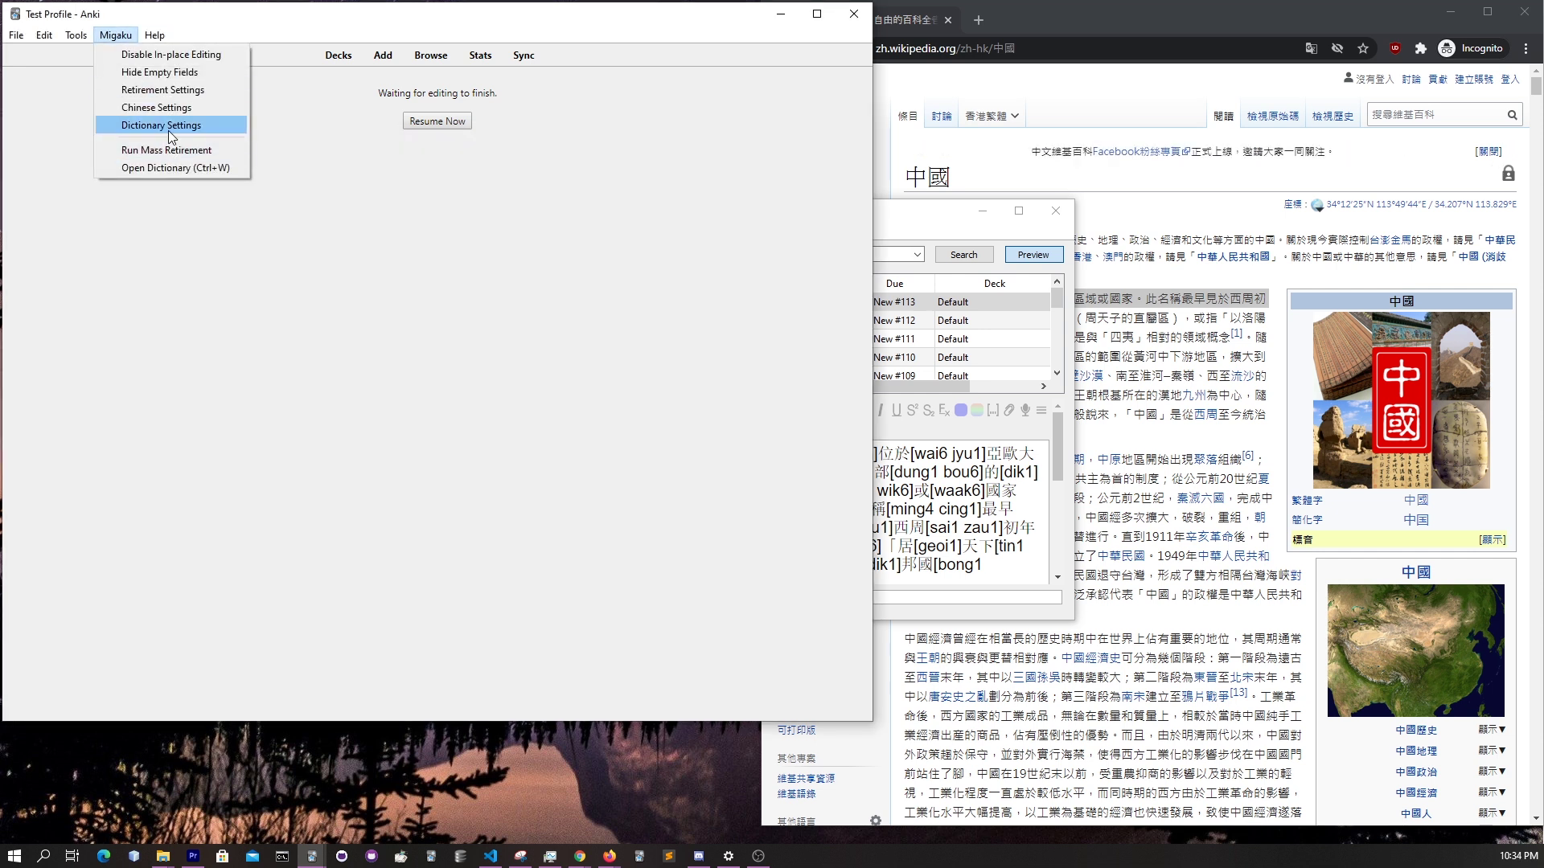
pyautogui.click(179, 108)
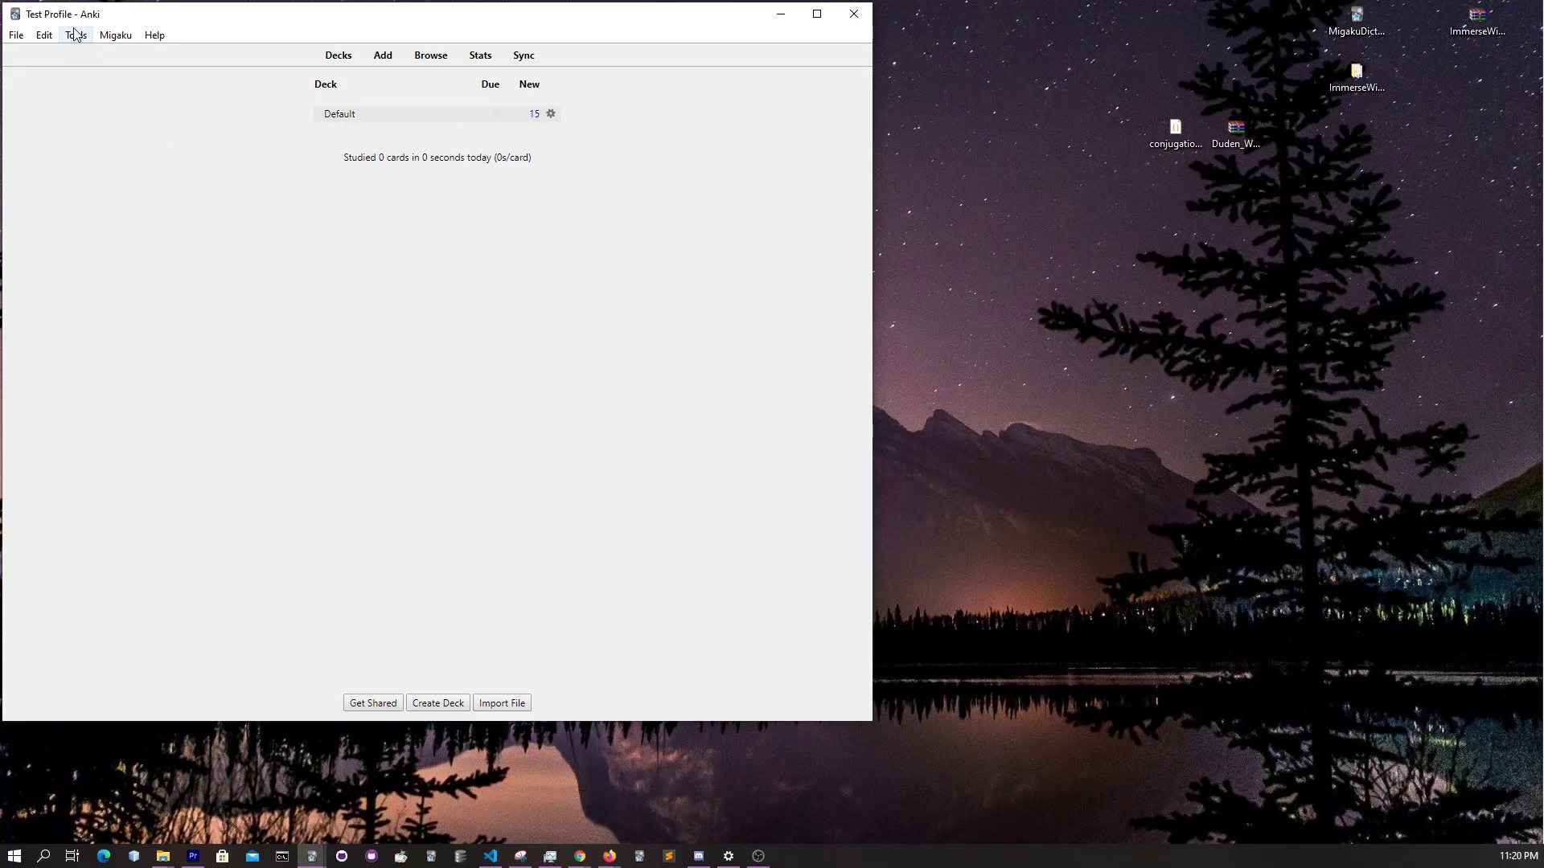
# - Open the Migaku Dictionary add-on's files through Tools > Add-ons > View Files
pyautogui.click(77, 35)
pyautogui.click(120, 157)
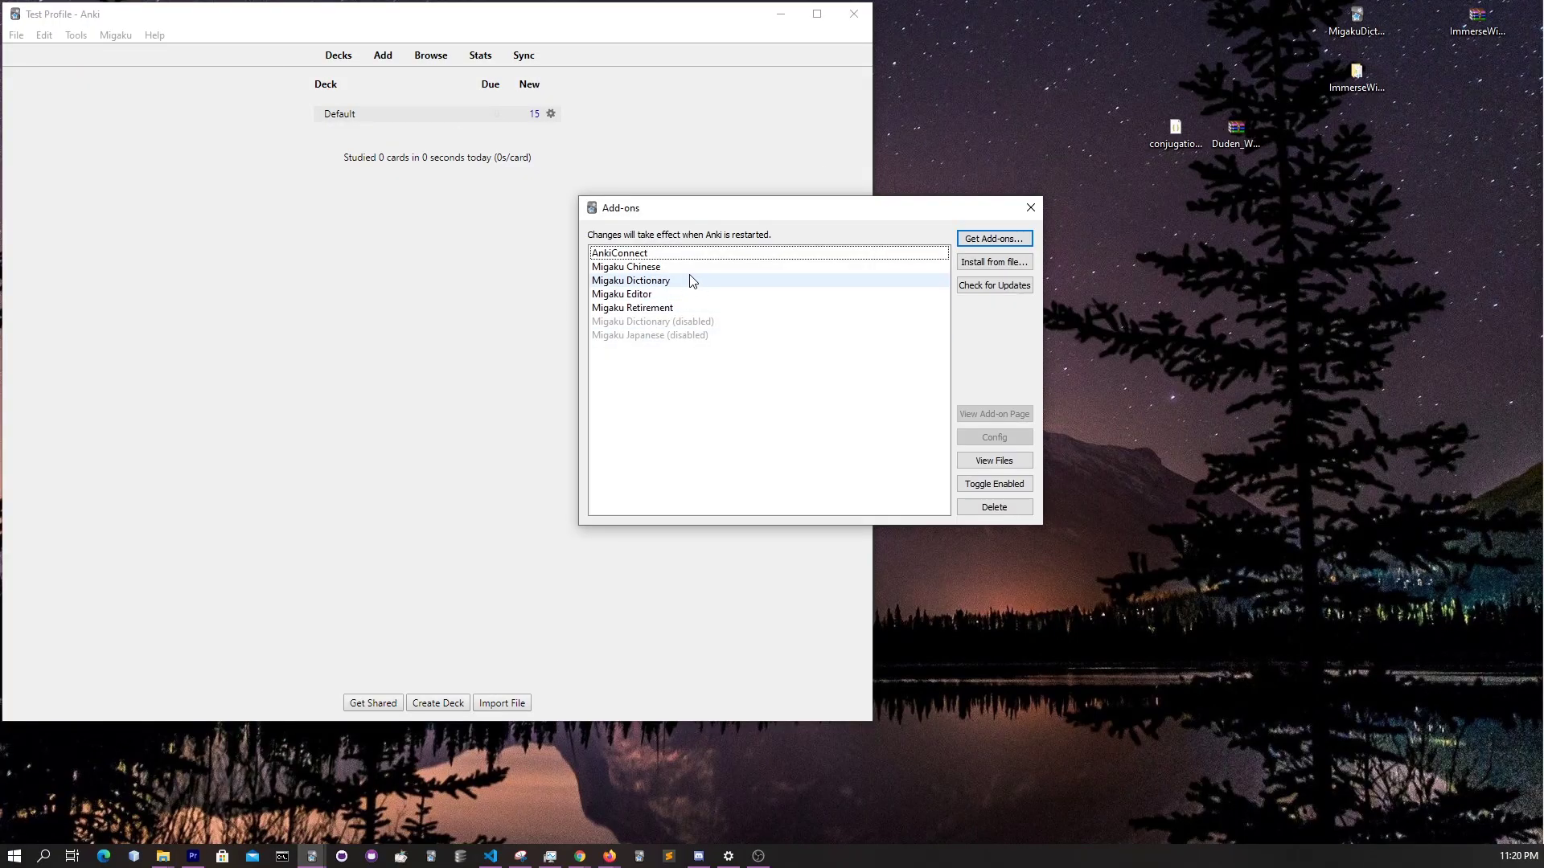
pyautogui.click(673, 280)
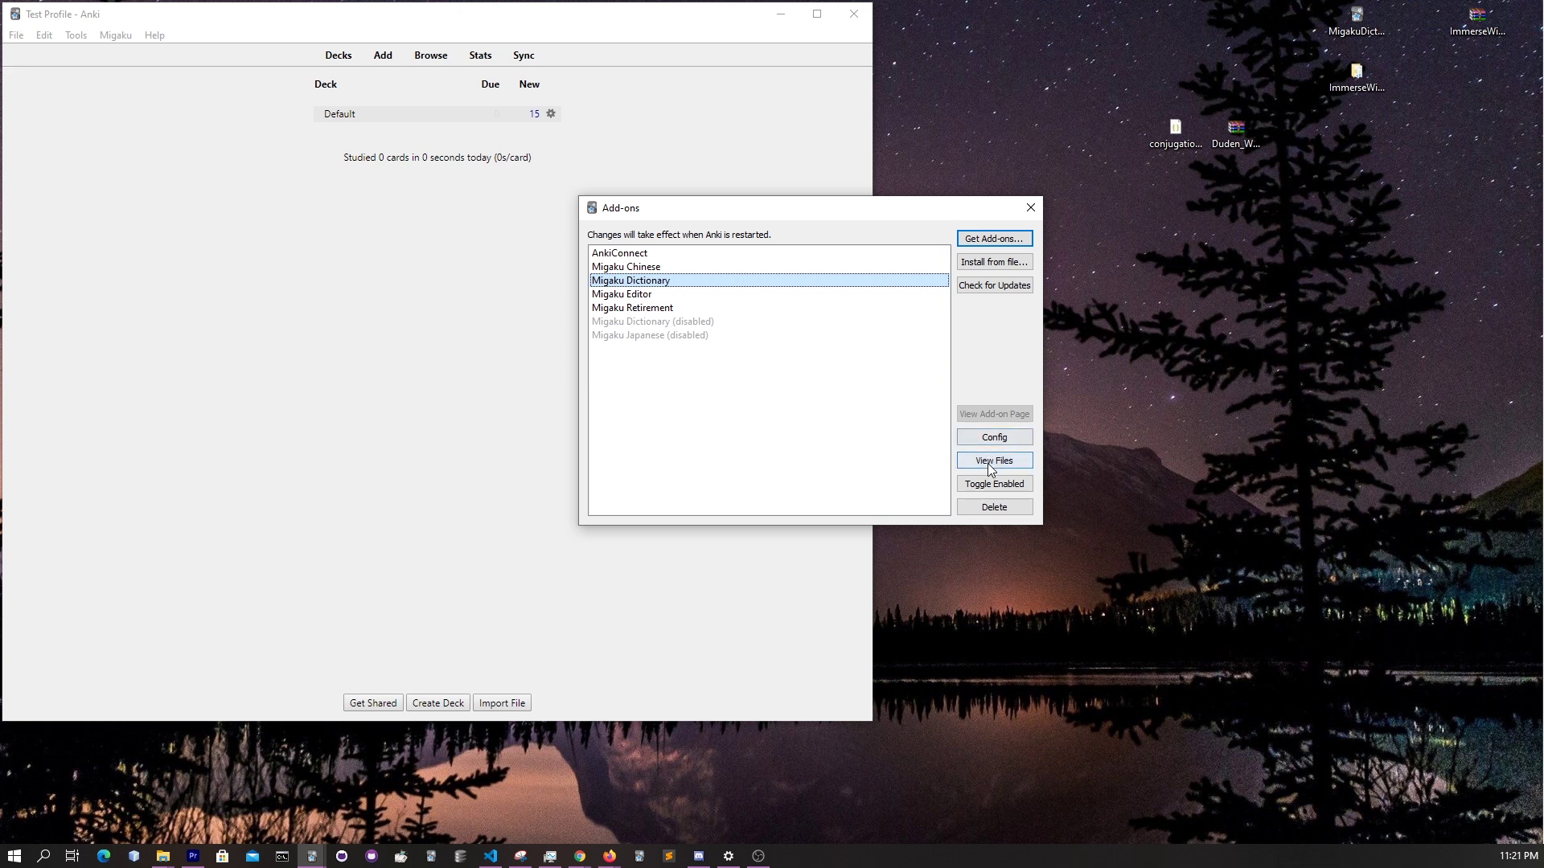
pyautogui.click(978, 461)
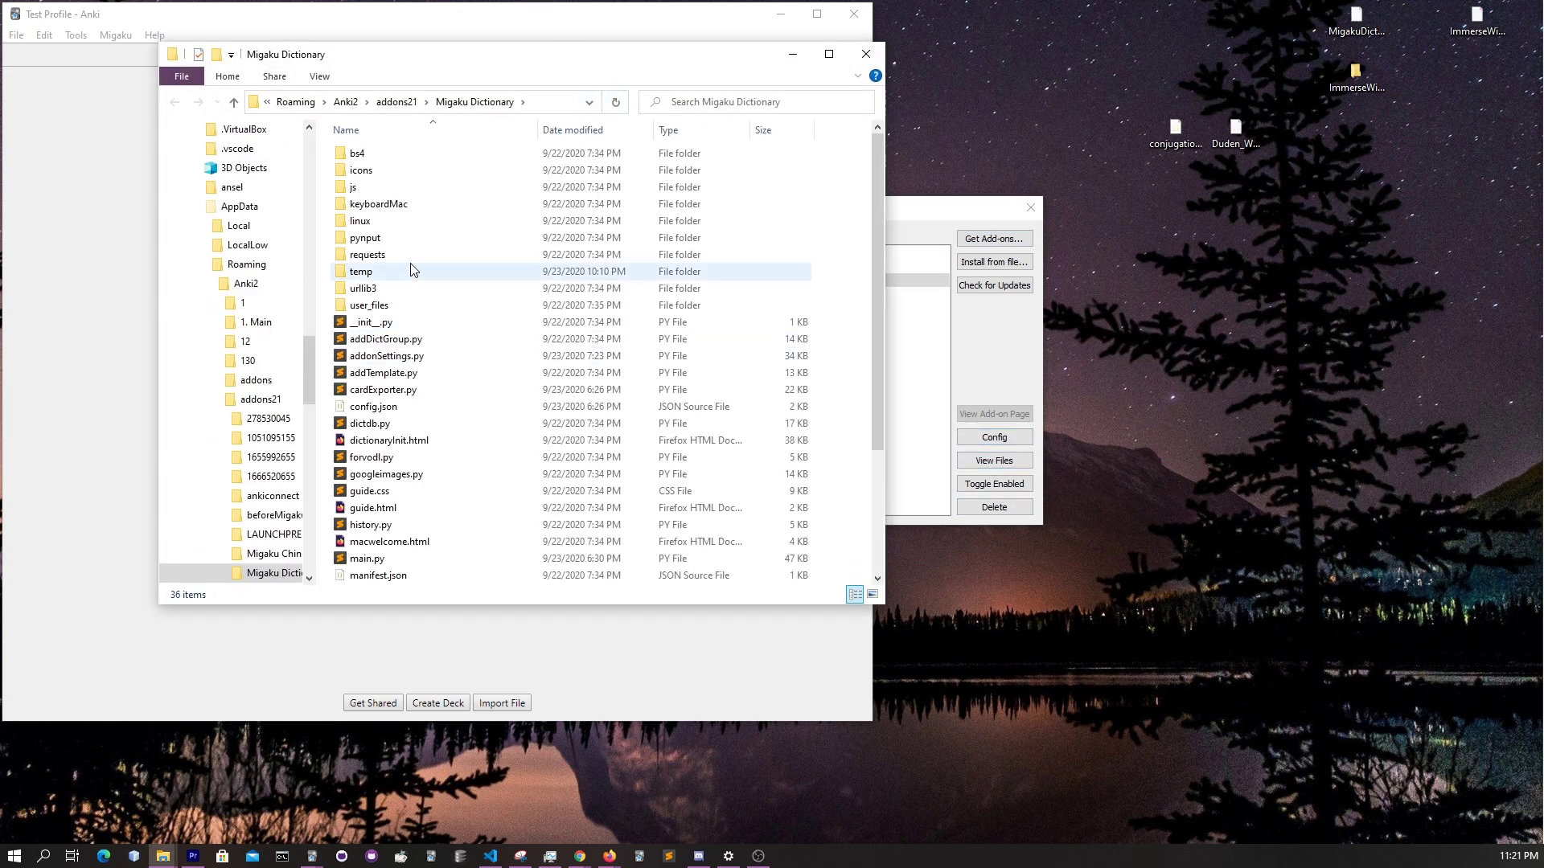
# - Move conjugations.json into user_files > dictionaries > German, then minimize Explorer
pyautogui.doubleClick(370, 304)
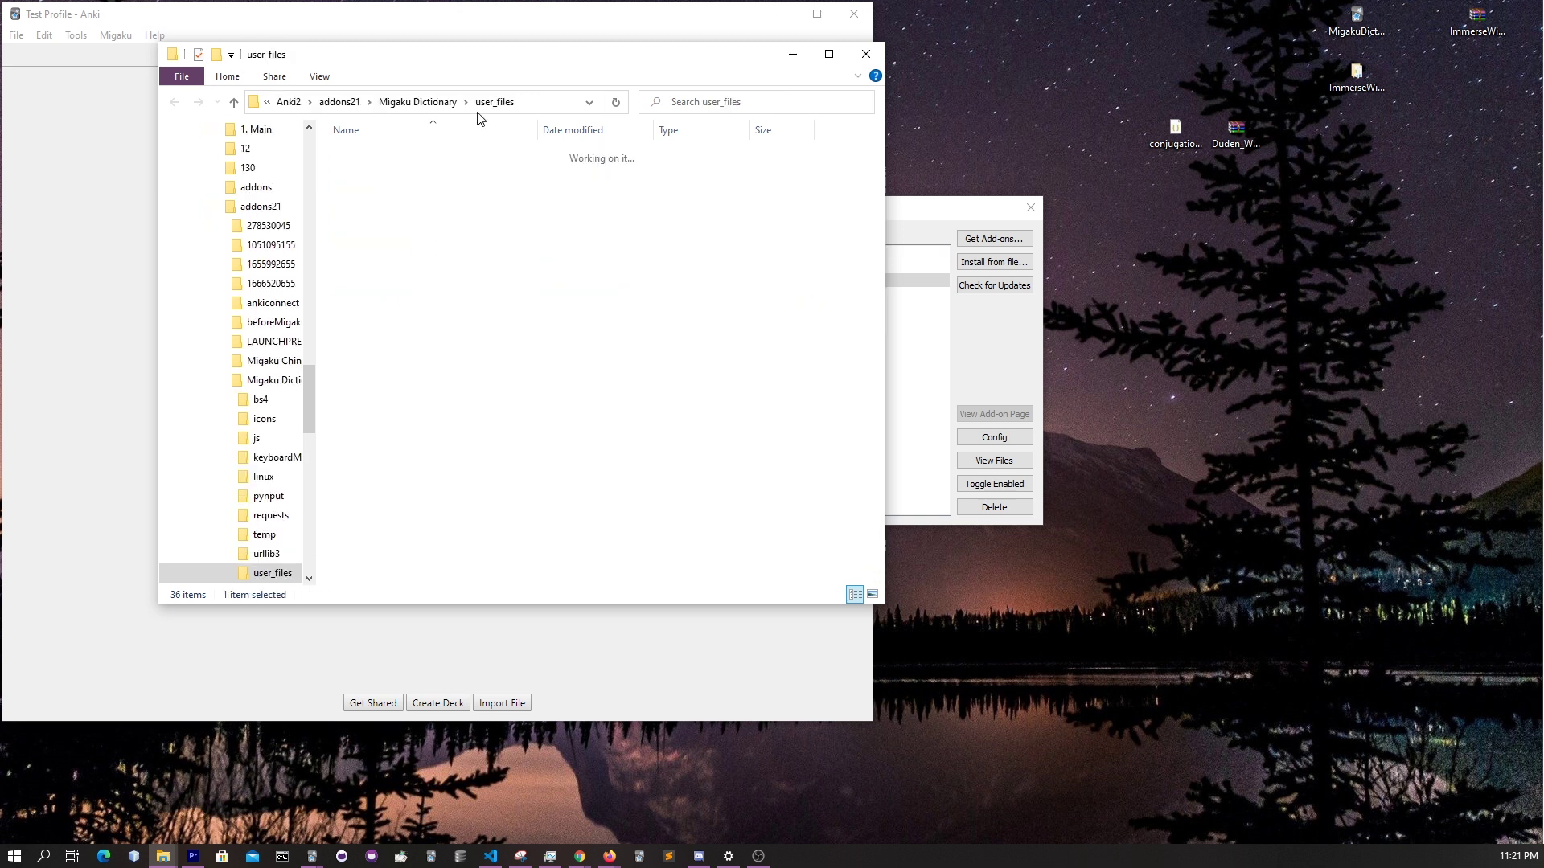
pyautogui.doubleClick(378, 170)
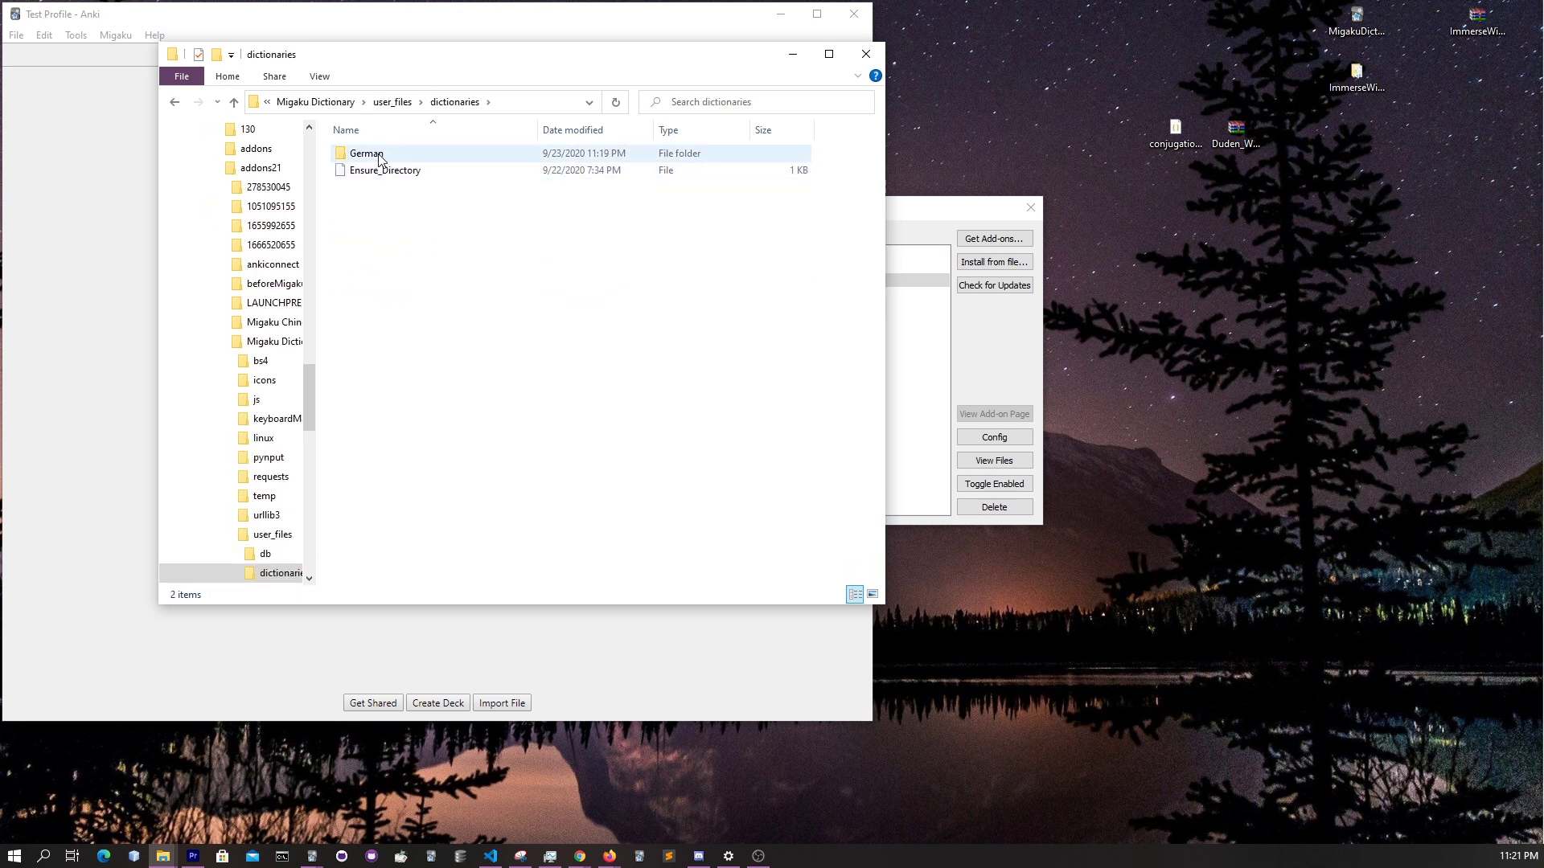
pyautogui.doubleClick(379, 155)
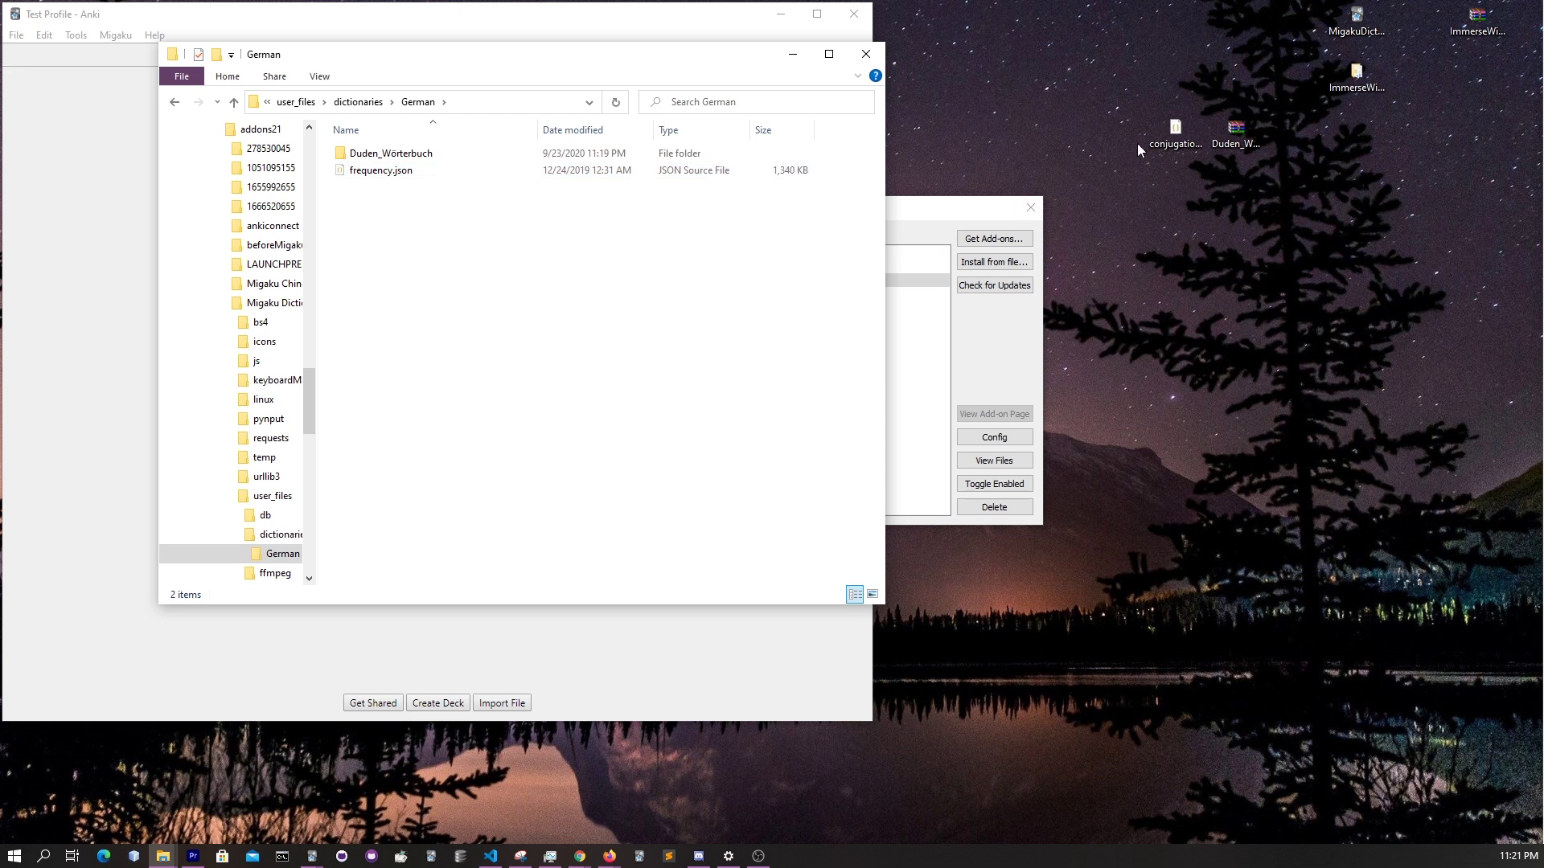
pyautogui.moveTo(1176, 133); pyautogui.dragTo(580, 255)
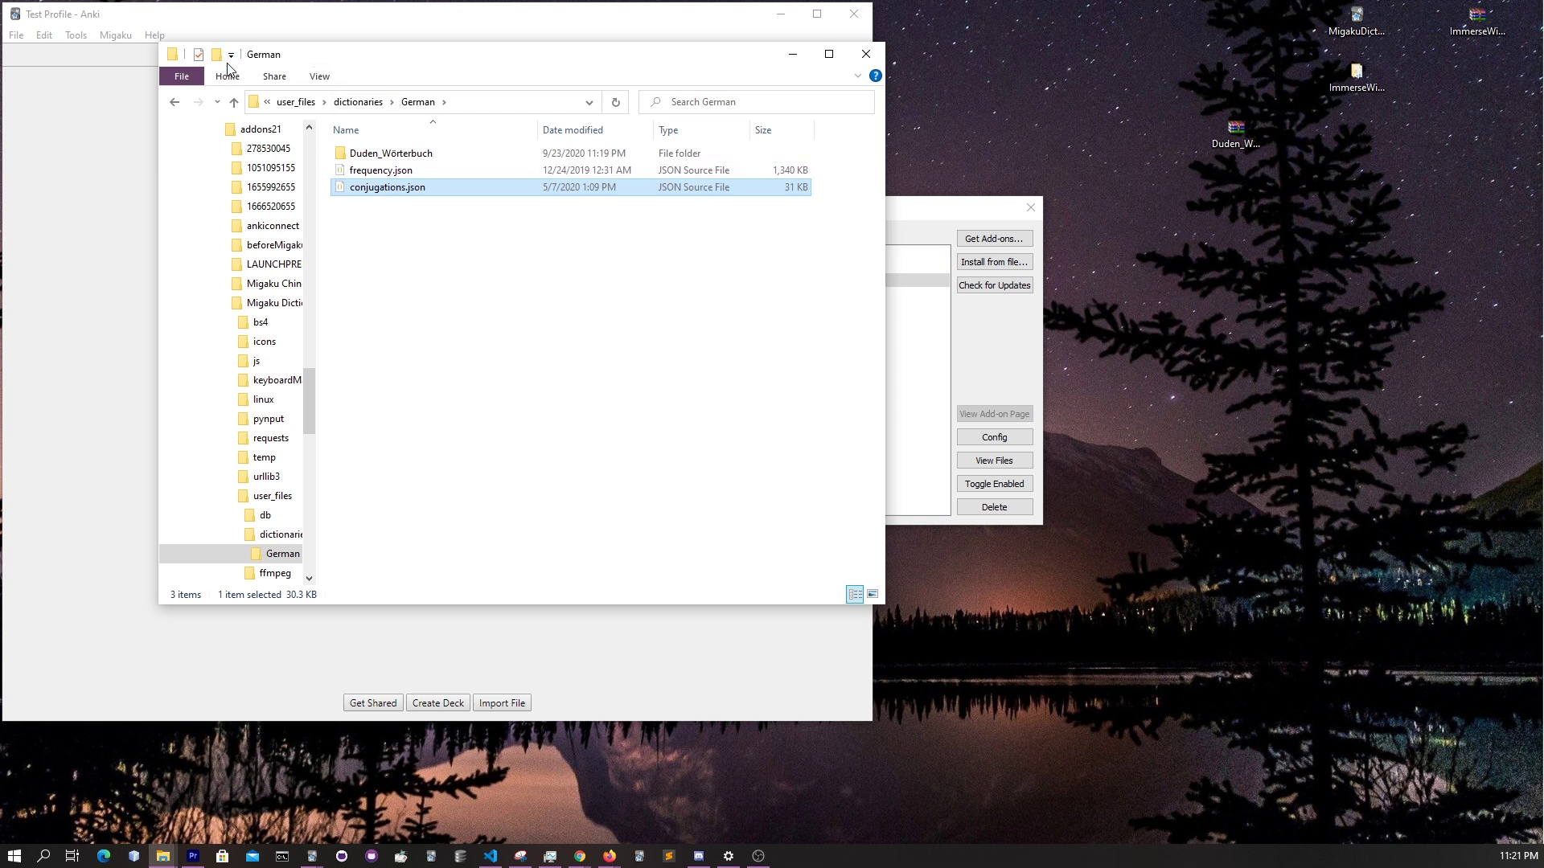
pyautogui.click(792, 55)
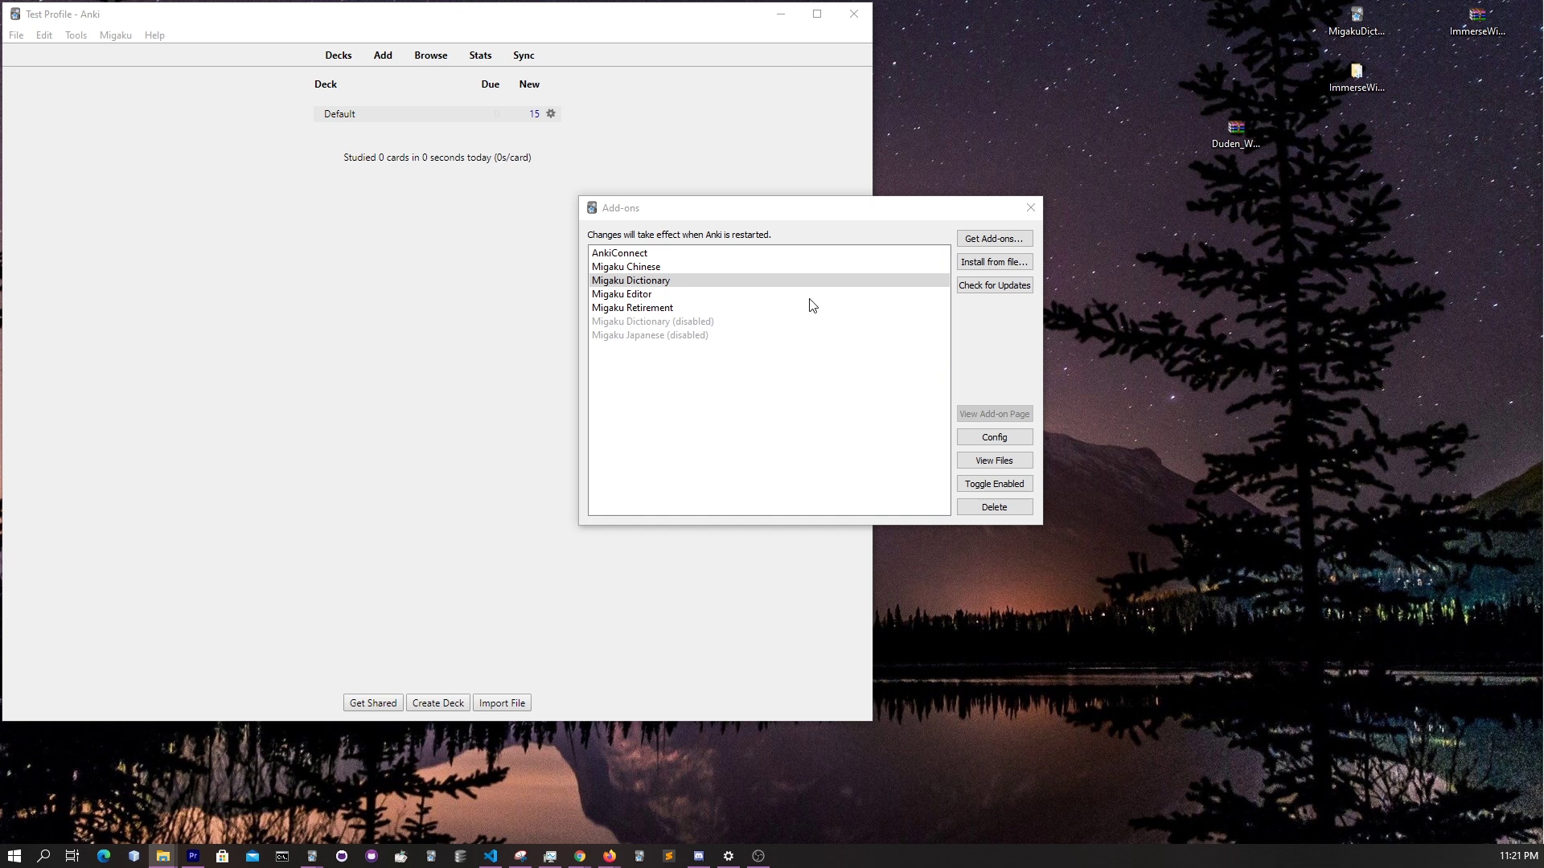
# - Close Add-ons and look up chinesischen and heutigen in Migaku Dictionary
pyautogui.click(1030, 208)
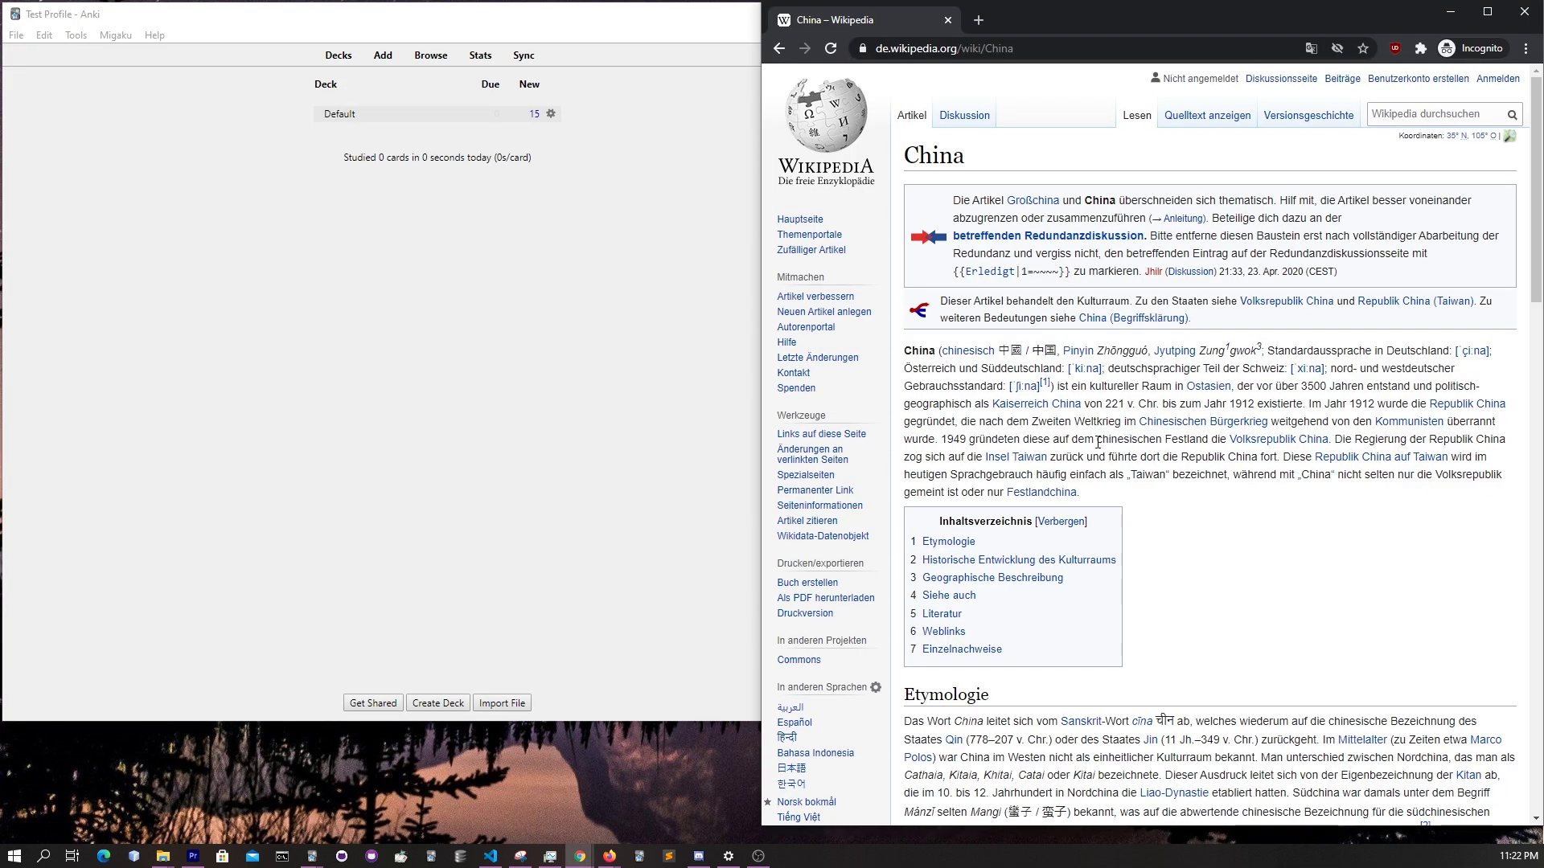
pyautogui.moveTo(1098, 442); pyautogui.dragTo(1163, 443)
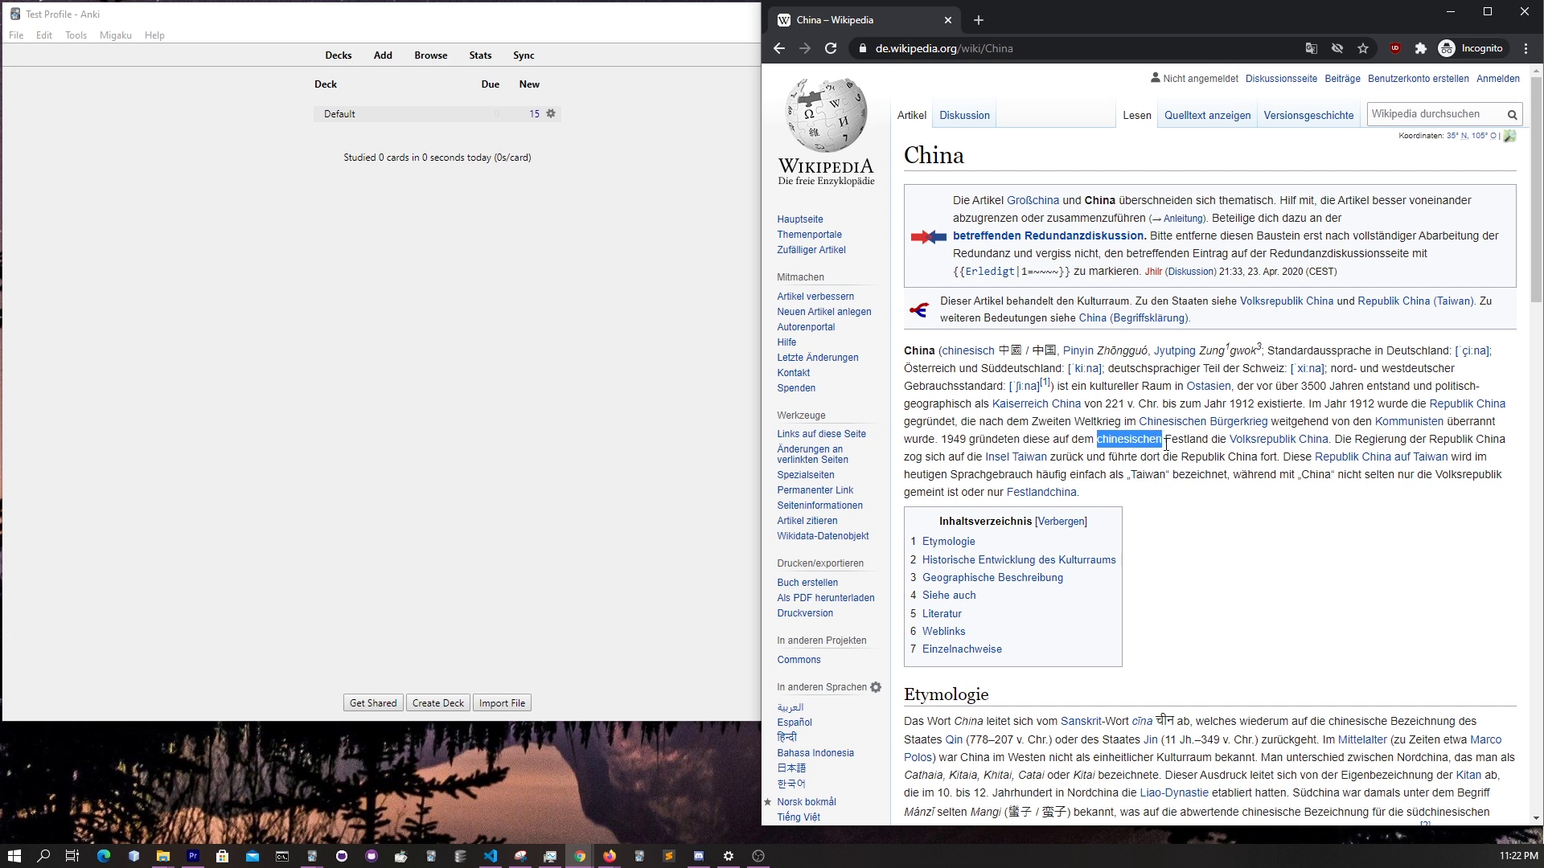
pyautogui.hotkey('ctrl', 's')
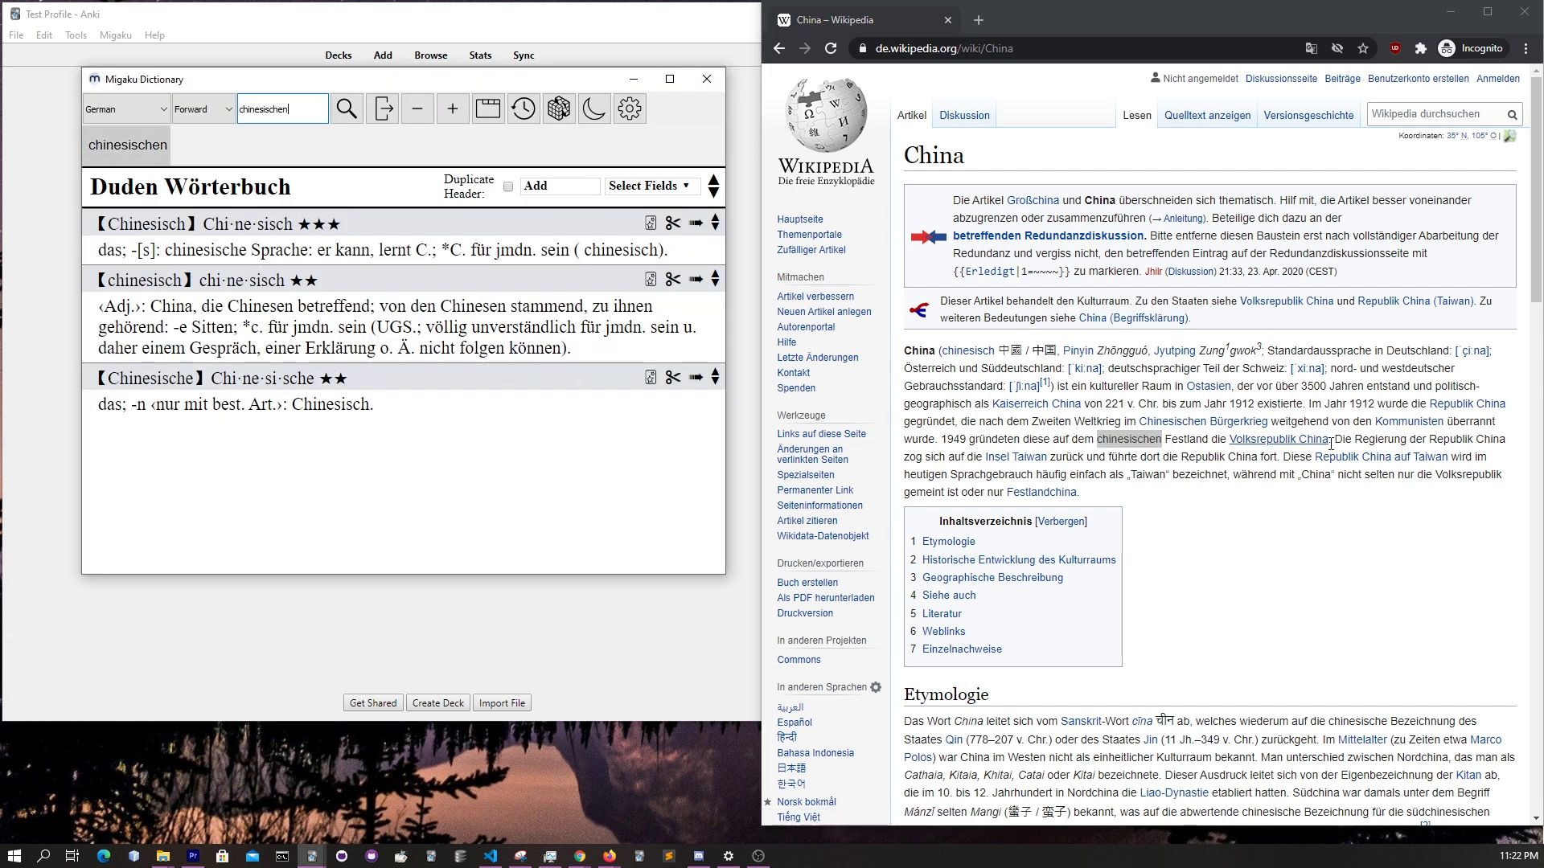
pyautogui.scroll(-2, 999, 394)
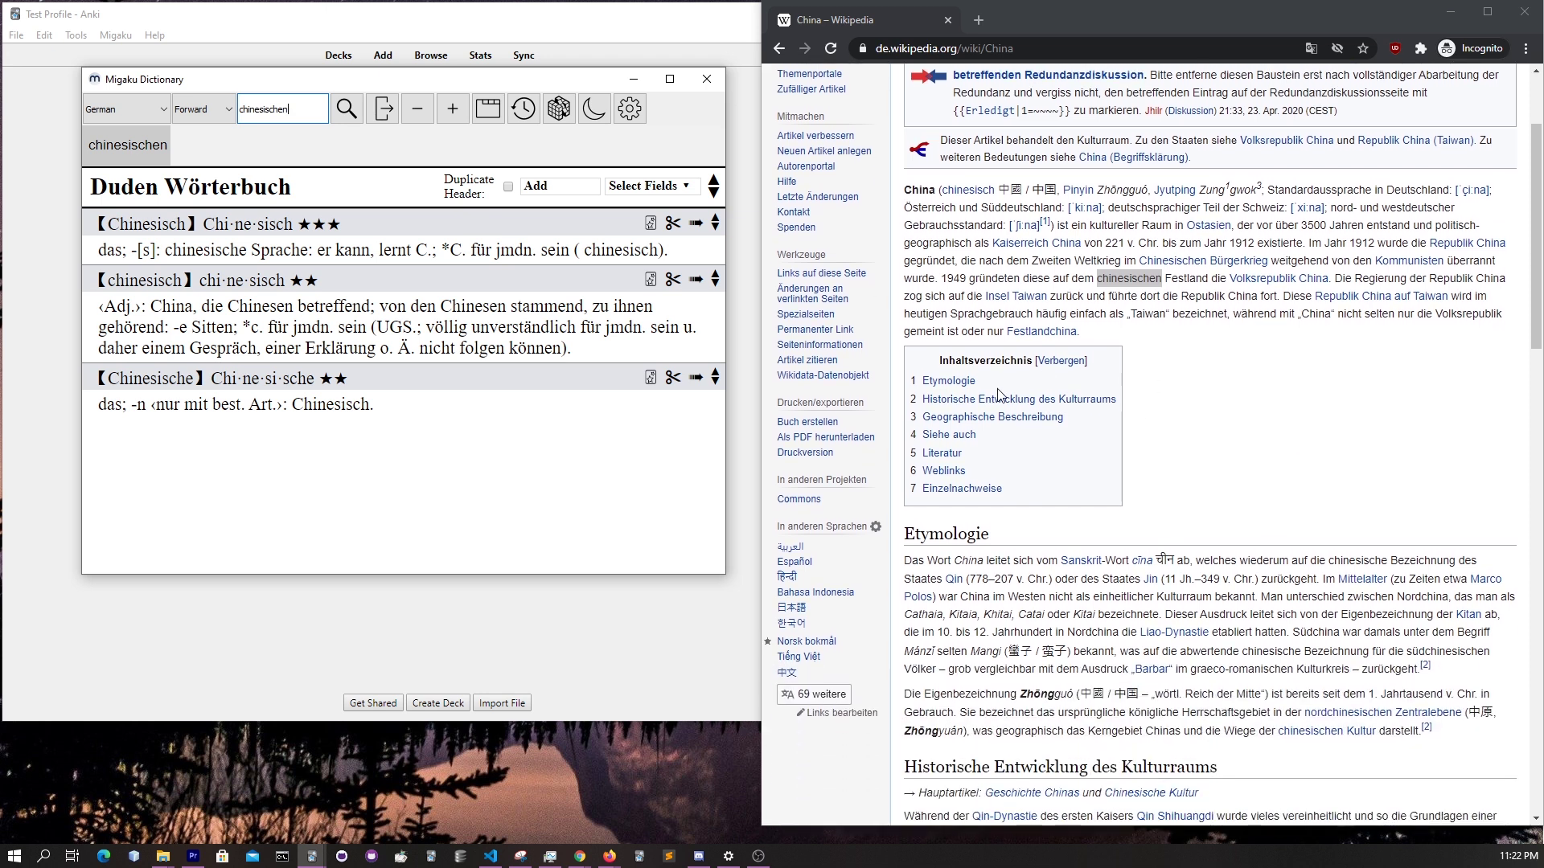
pyautogui.moveTo(903, 315); pyautogui.dragTo(947, 314)
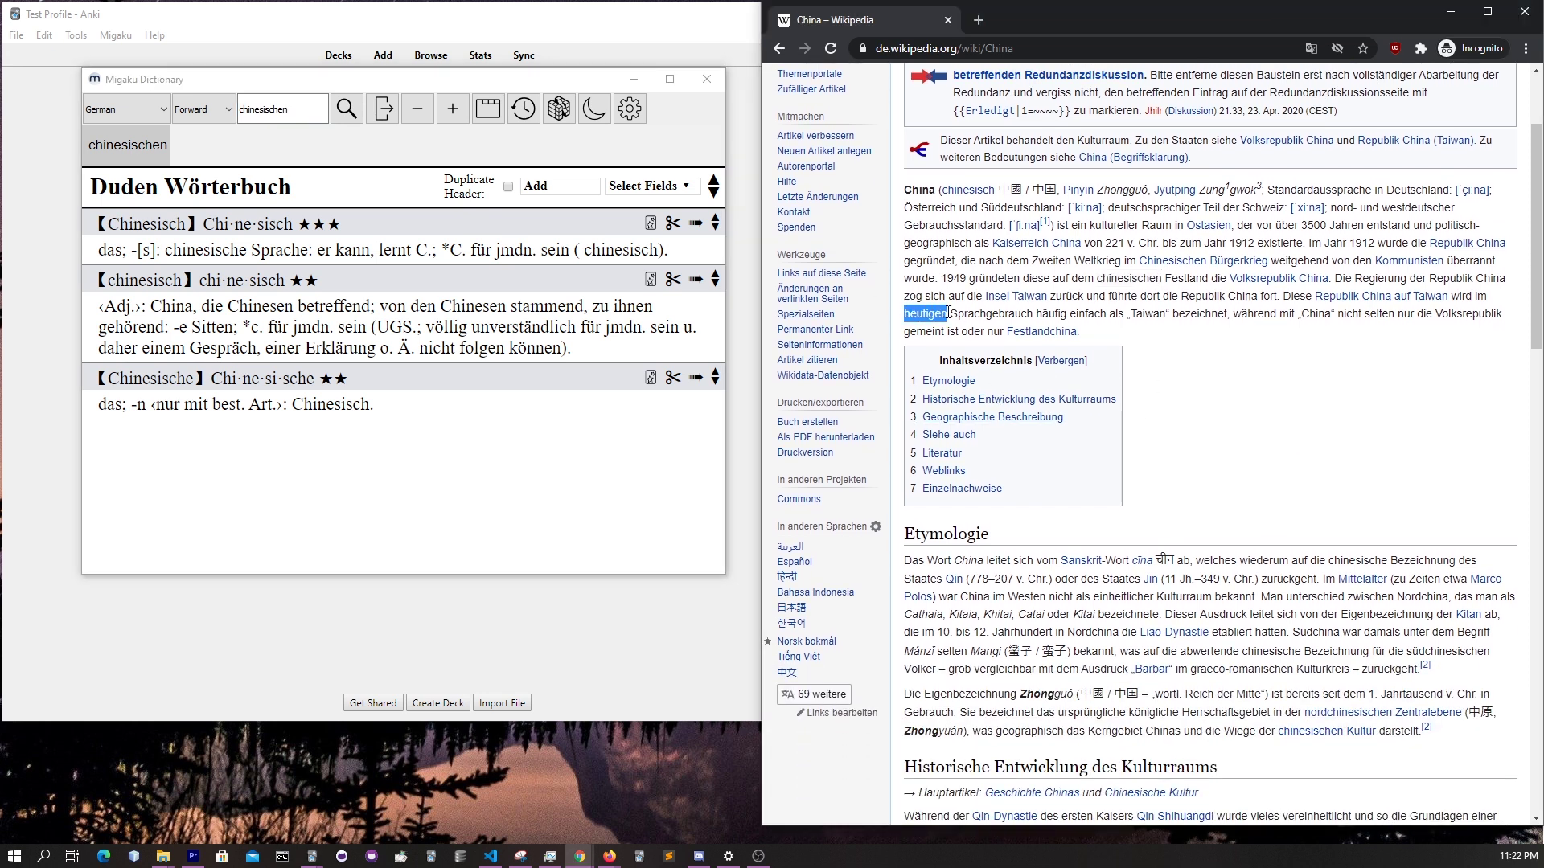
pyautogui.hotkey('ctrl', 's')
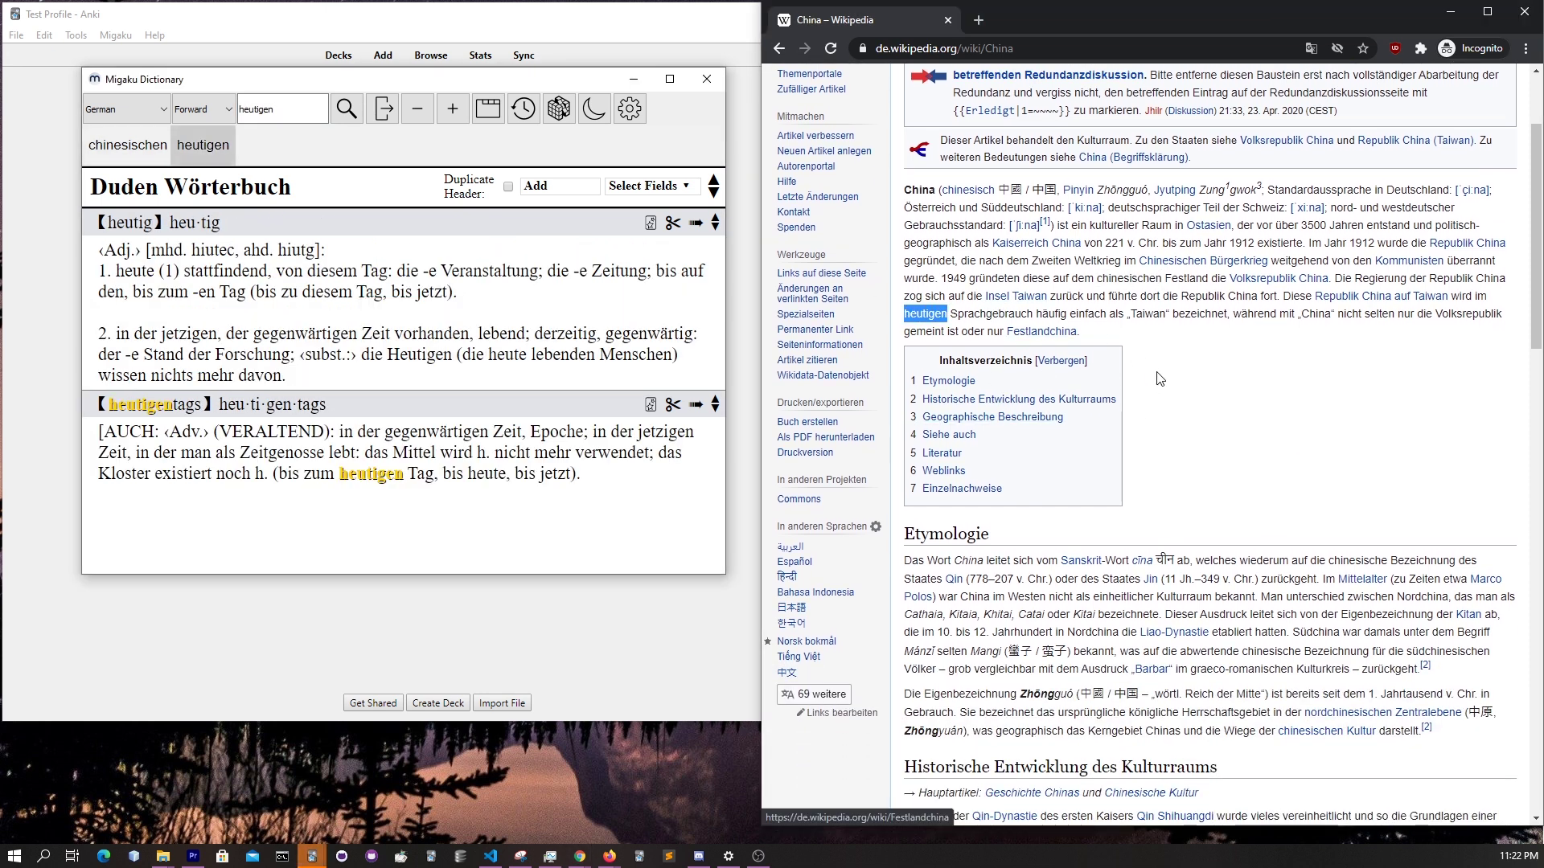
# - Look up leitet, ersten, gemeinsamen and gehören, then hide the dictionary window
pyautogui.scroll(-2, 1011, 338)
pyautogui.moveTo(1011, 401); pyautogui.dragTo(986, 404)
pyautogui.hotkey('ctrl', 's')
pyautogui.scroll(-4, 987, 404)
pyautogui.moveTo(1060, 334); pyautogui.dragTo(1093, 333)
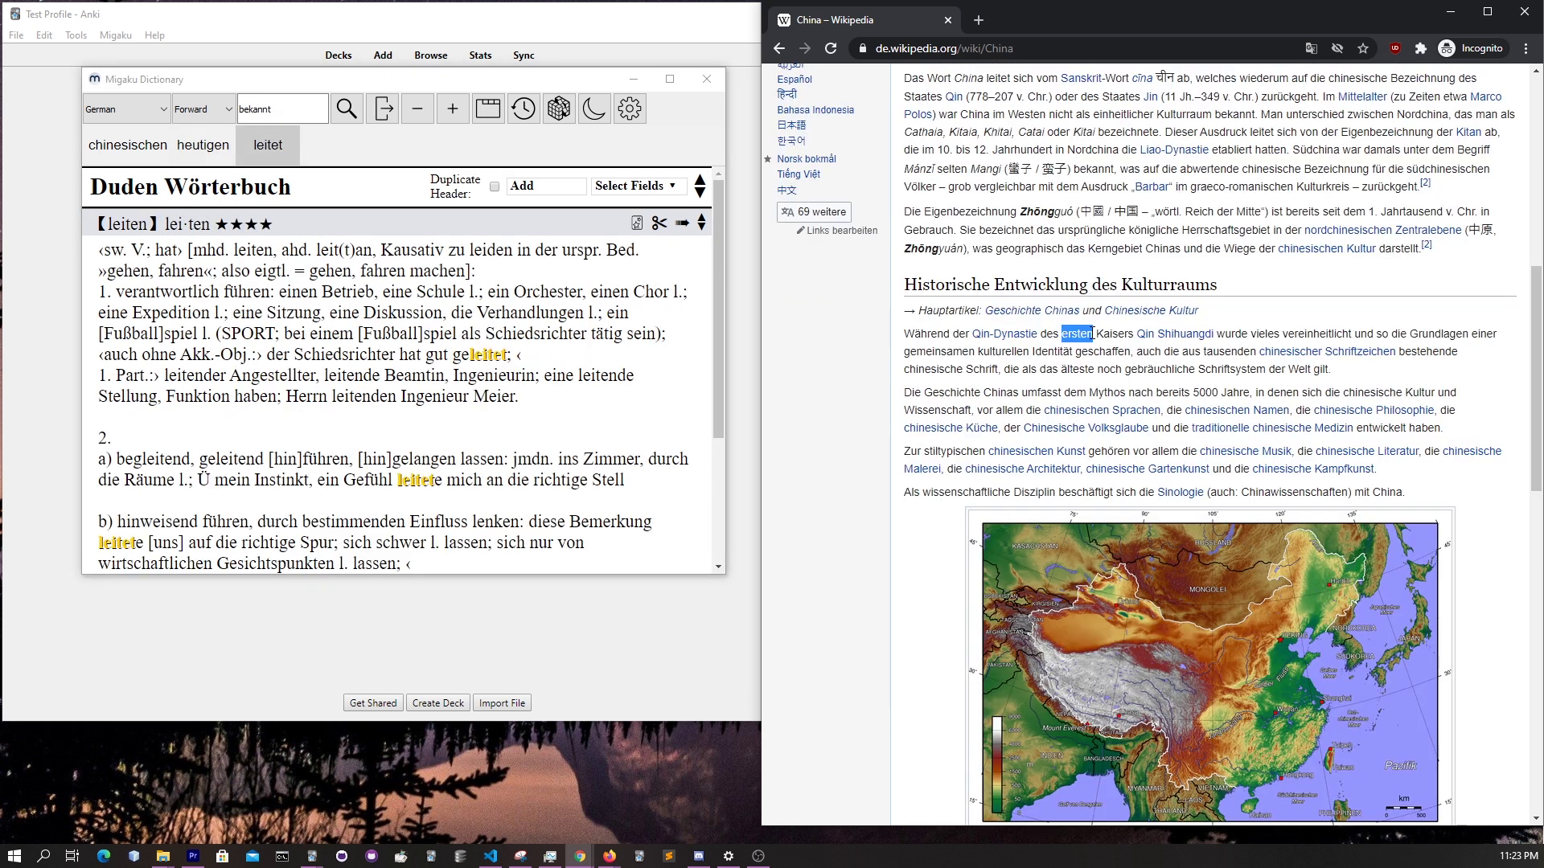
pyautogui.hotkey('ctrl', 's')
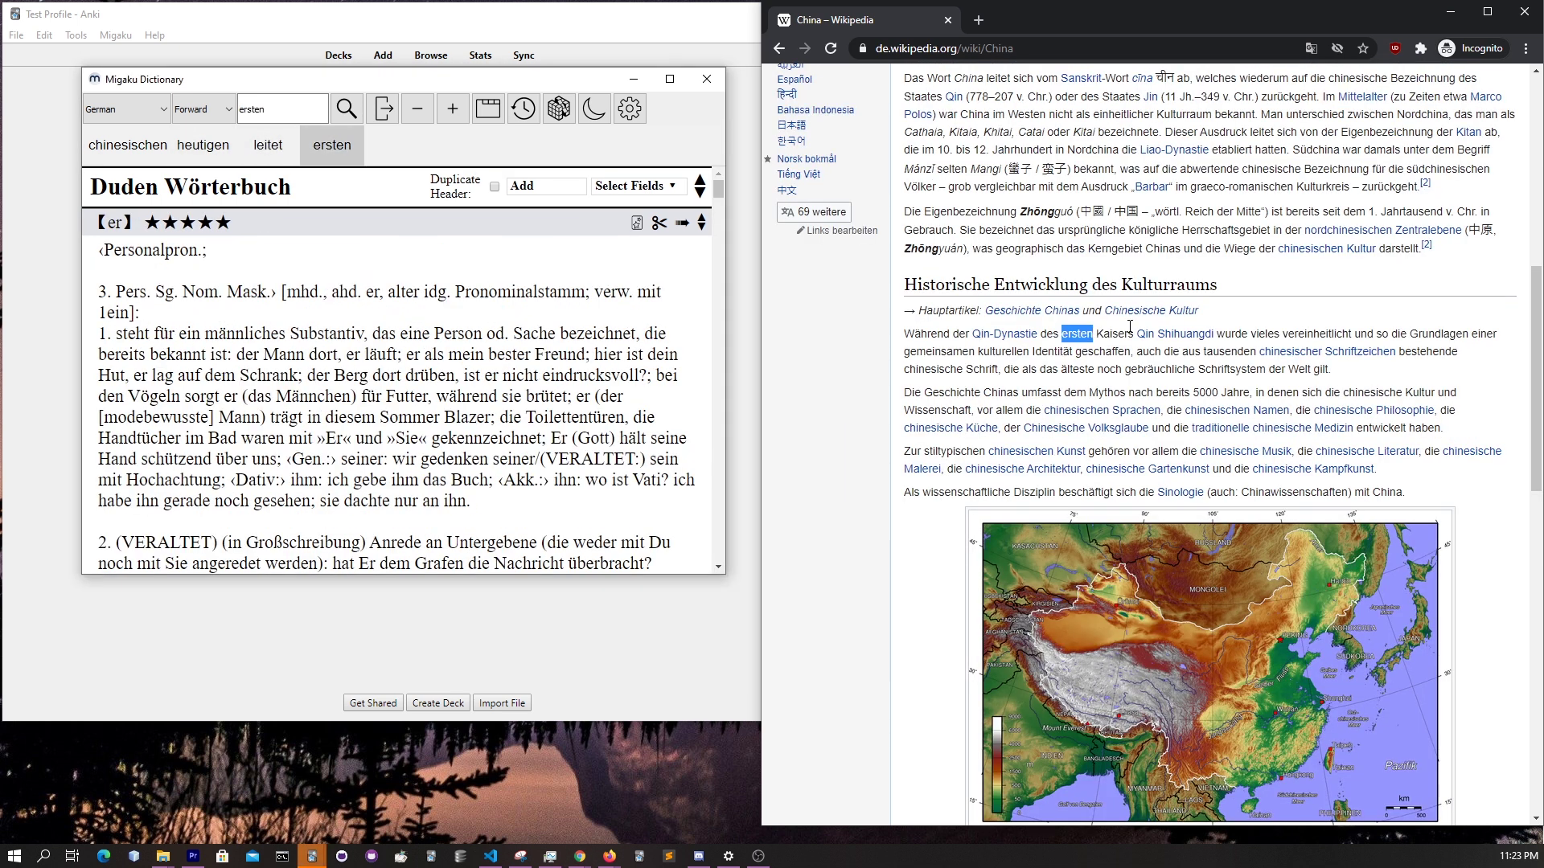
pyautogui.moveTo(905, 351); pyautogui.dragTo(975, 351)
pyautogui.hotkey('ctrl', 's')
pyautogui.scroll(-1, 976, 351)
pyautogui.doubleClick(1109, 371)
pyautogui.hotkey('ctrl', 's')
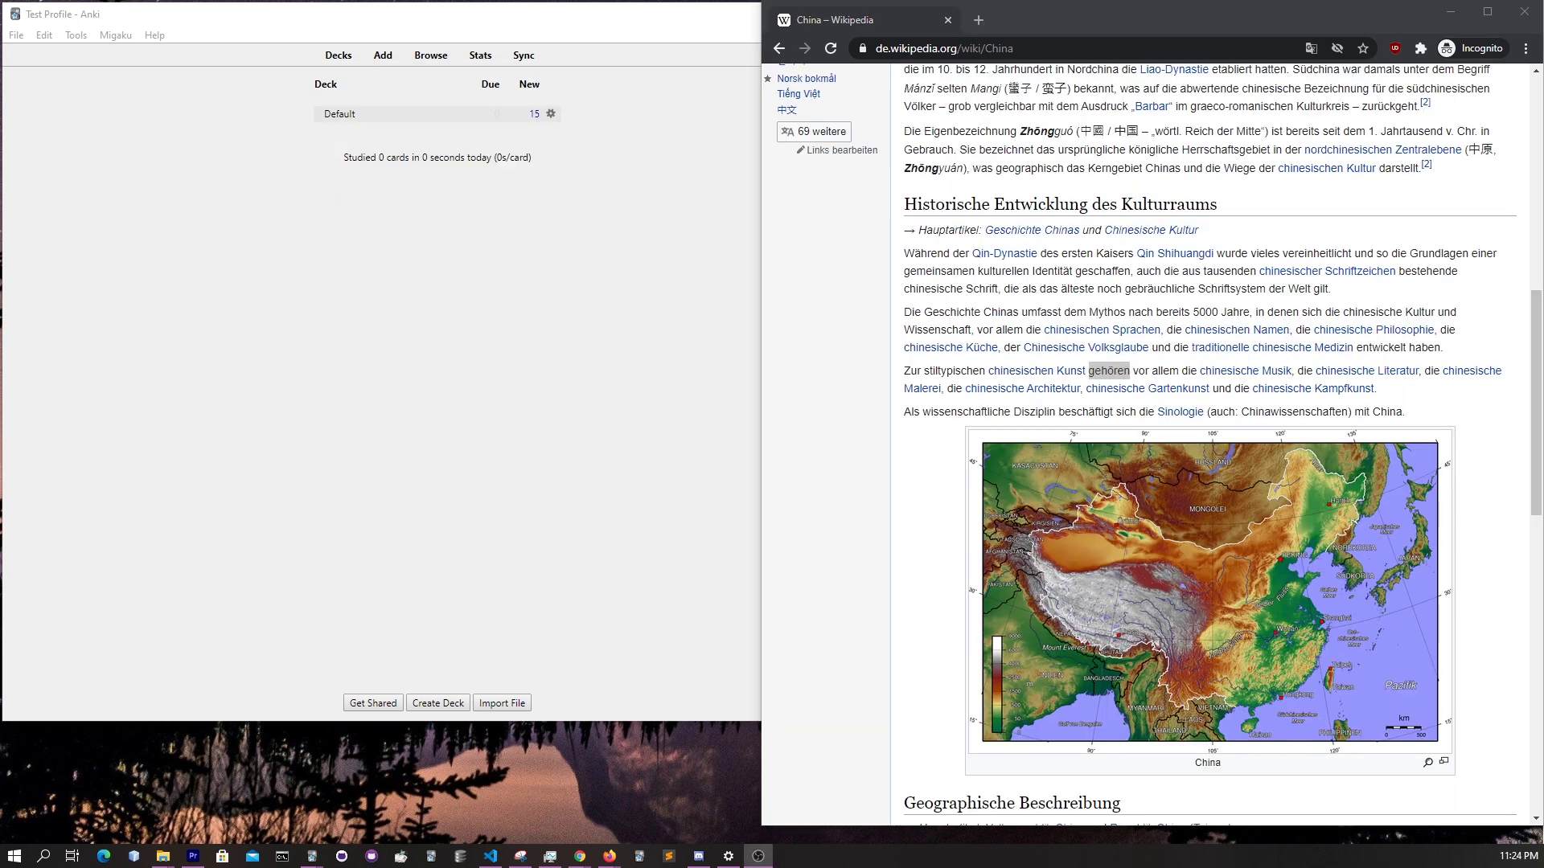